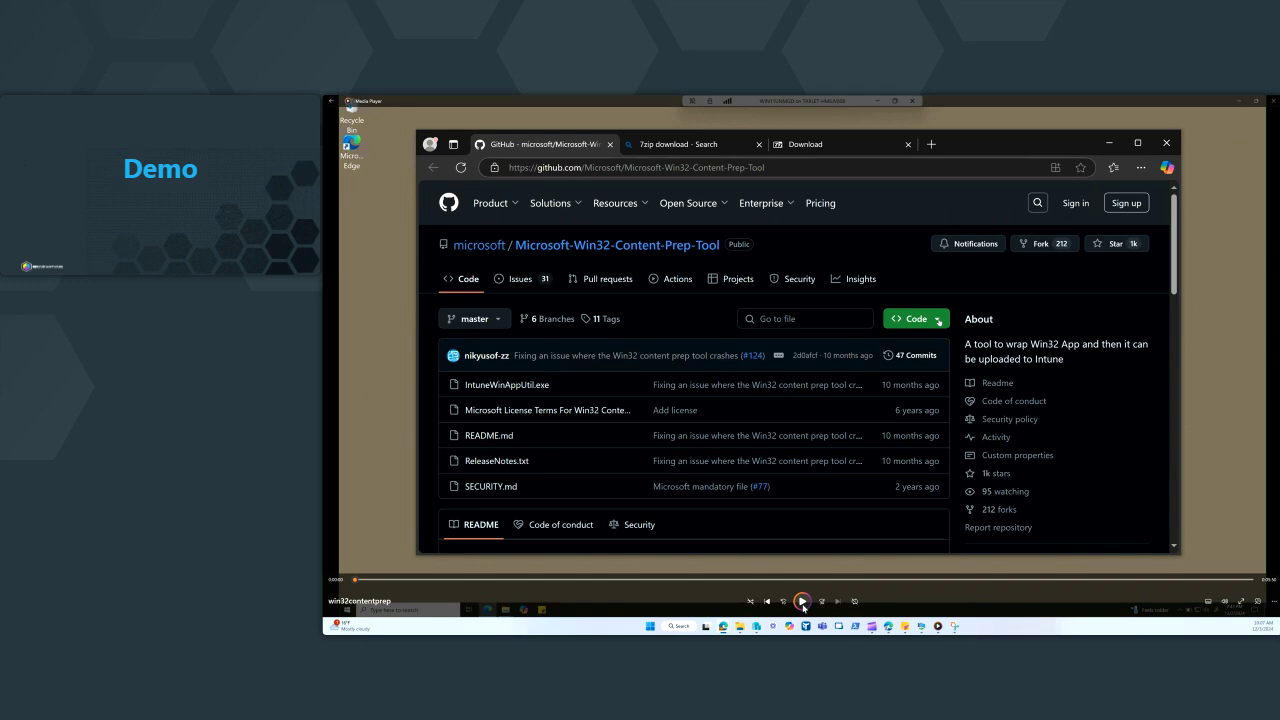
Step: Watch the win32contentprep recording through the Microsoft-Win32-Content-Prep-Tool ZIP download, pausing at the C: drive's folder list
left_click(803, 604)
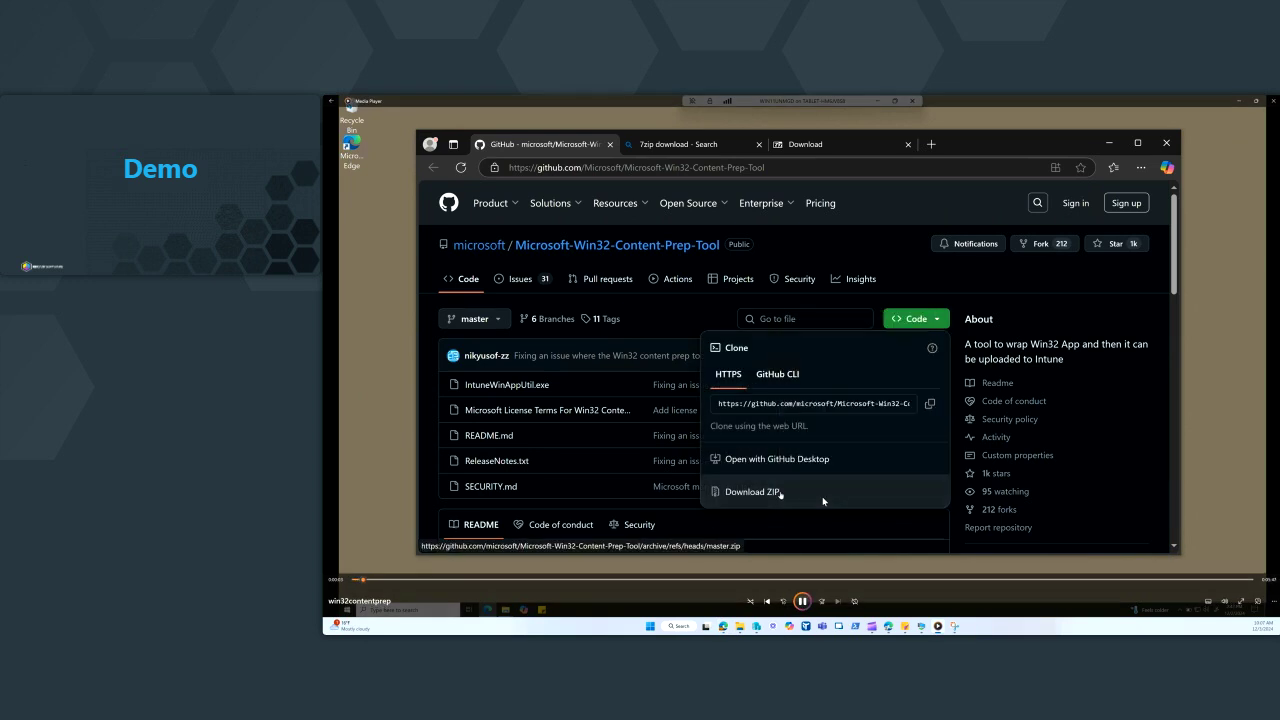
left_click(801, 602)
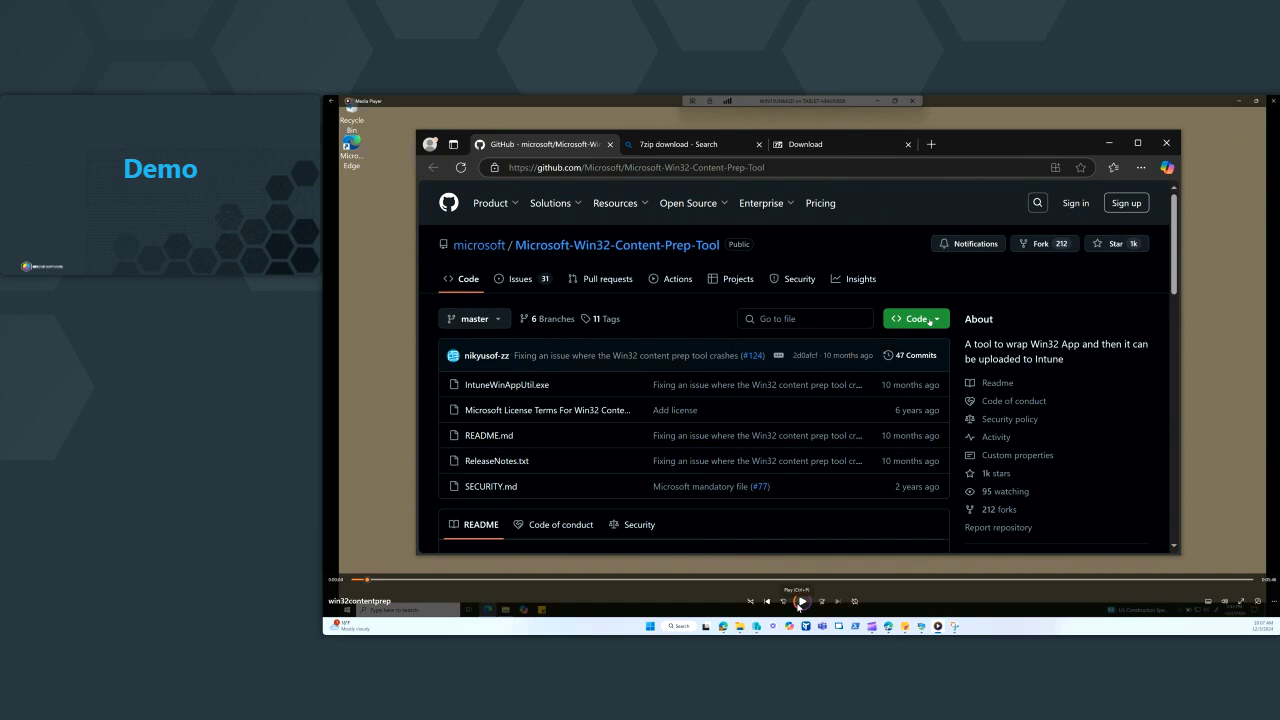
left_click(800, 602)
left_click(803, 601)
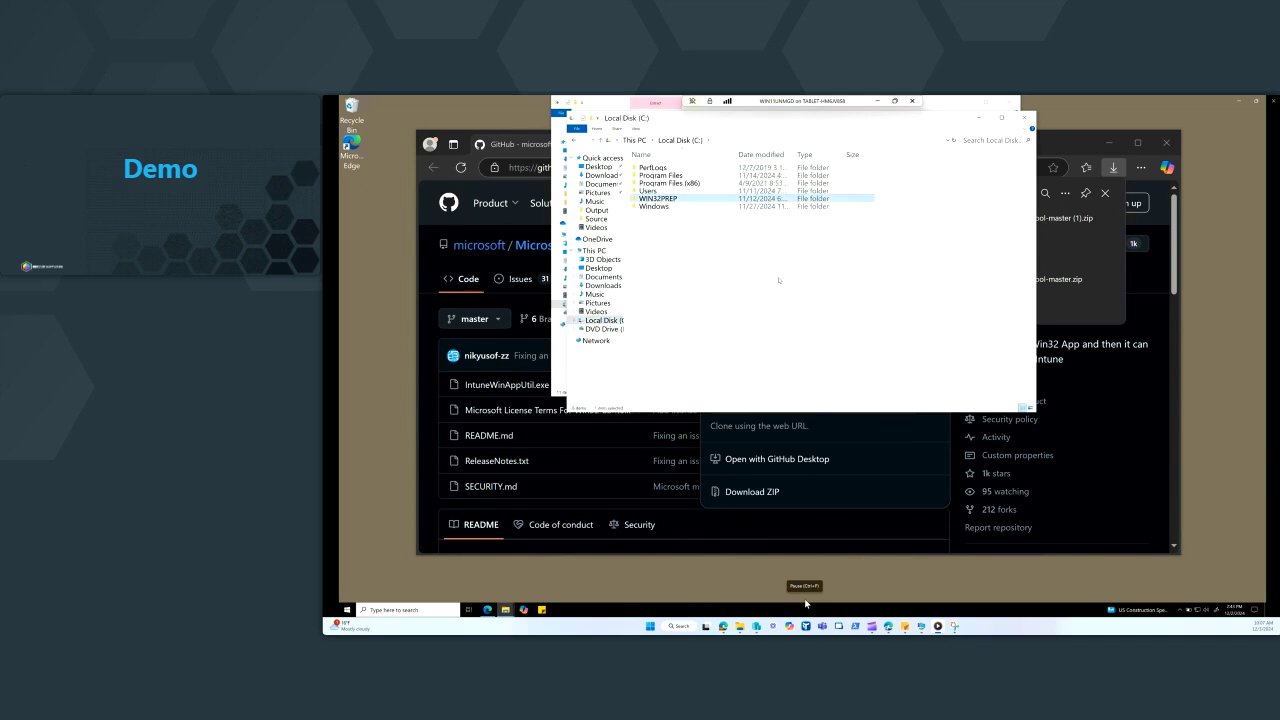
left_click(805, 603)
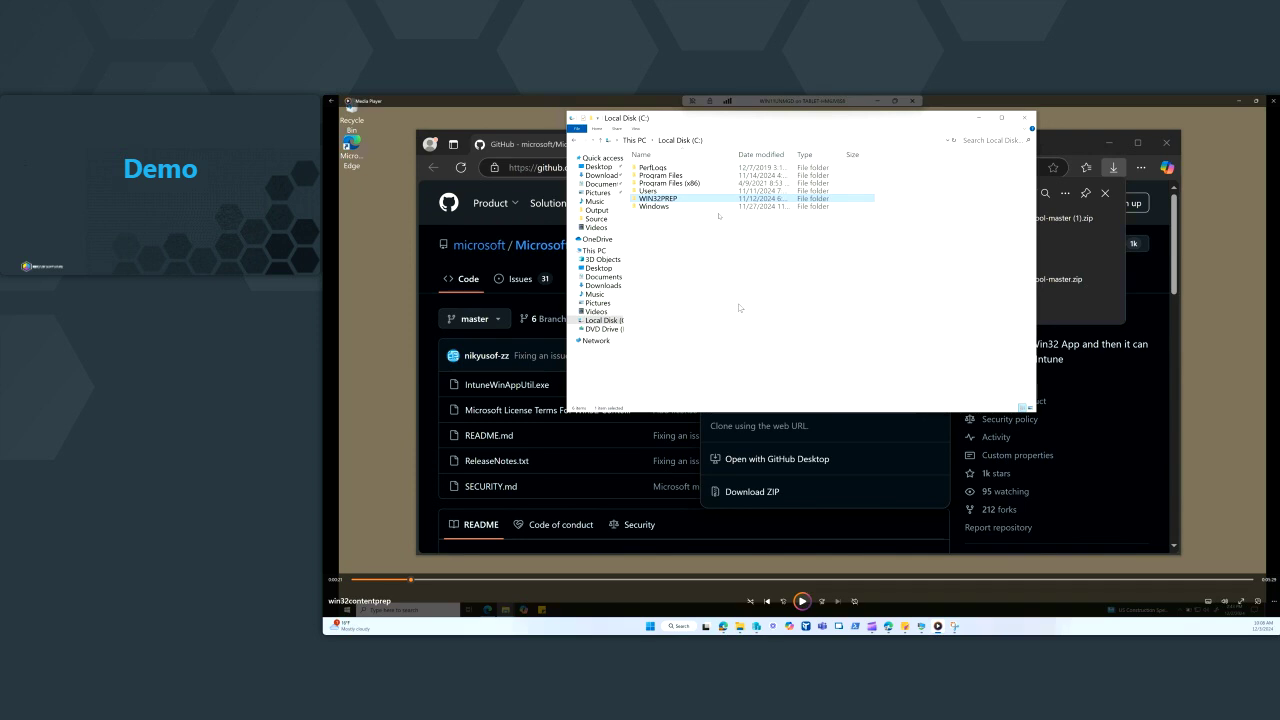
Step: Resume the recording to examine the WIN32PREP folder contents and the source folder prompt, pausing at each
left_click(802, 601)
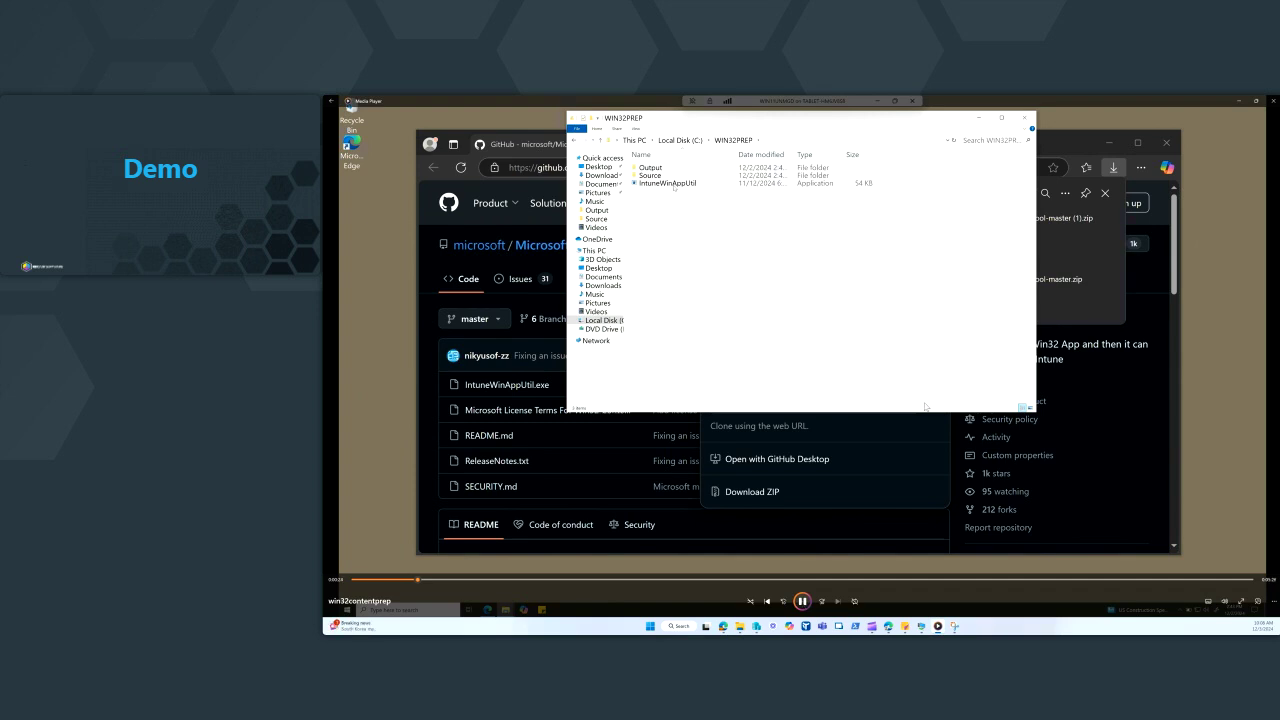
left_click(805, 601)
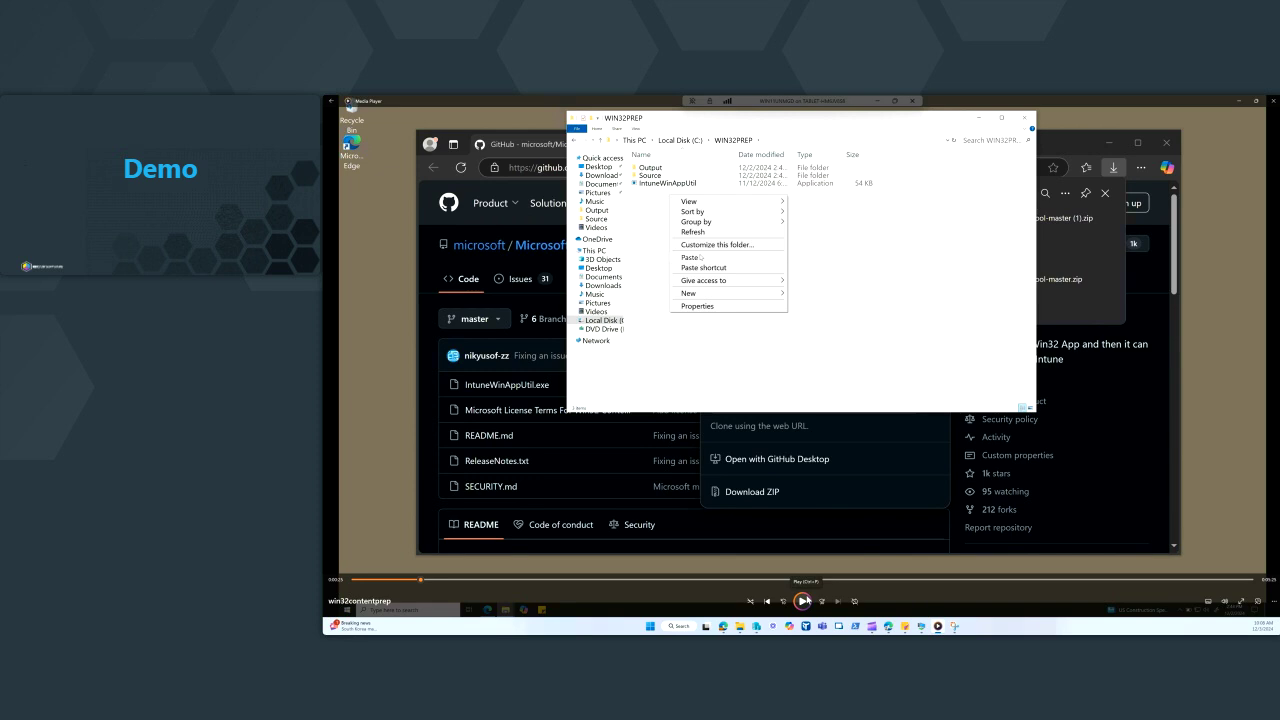
left_click(802, 601)
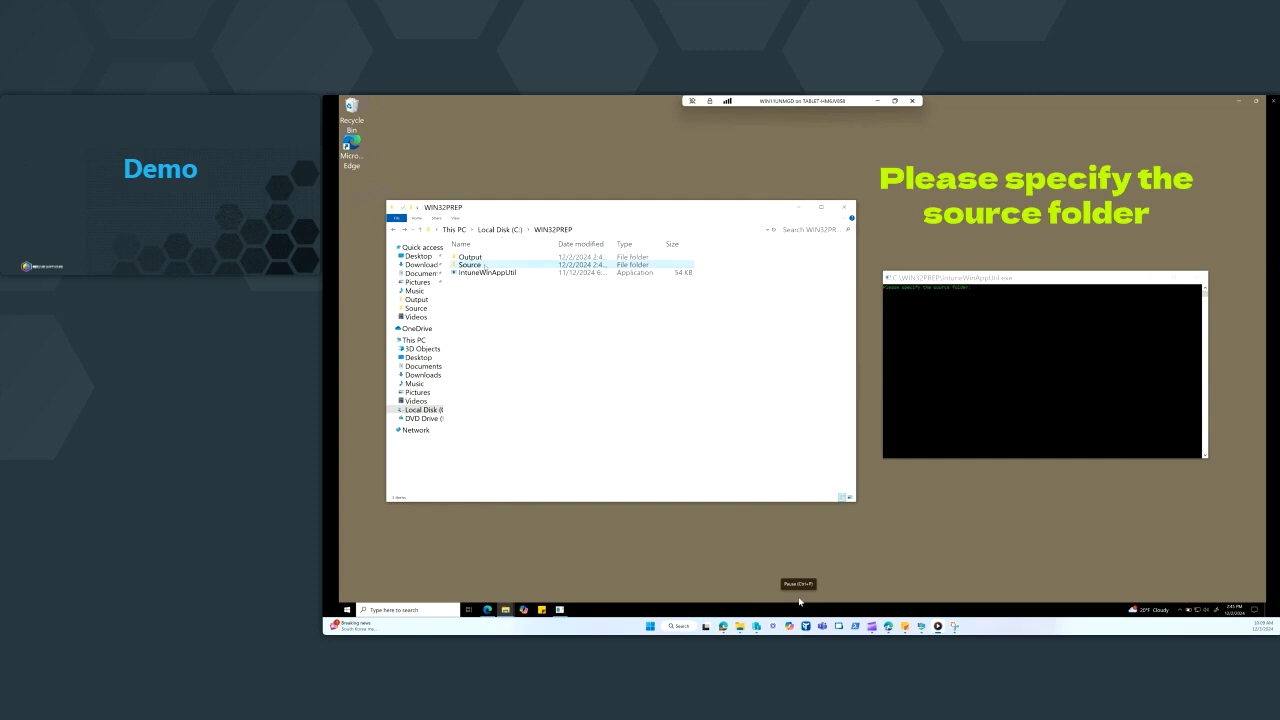
left_click(809, 603)
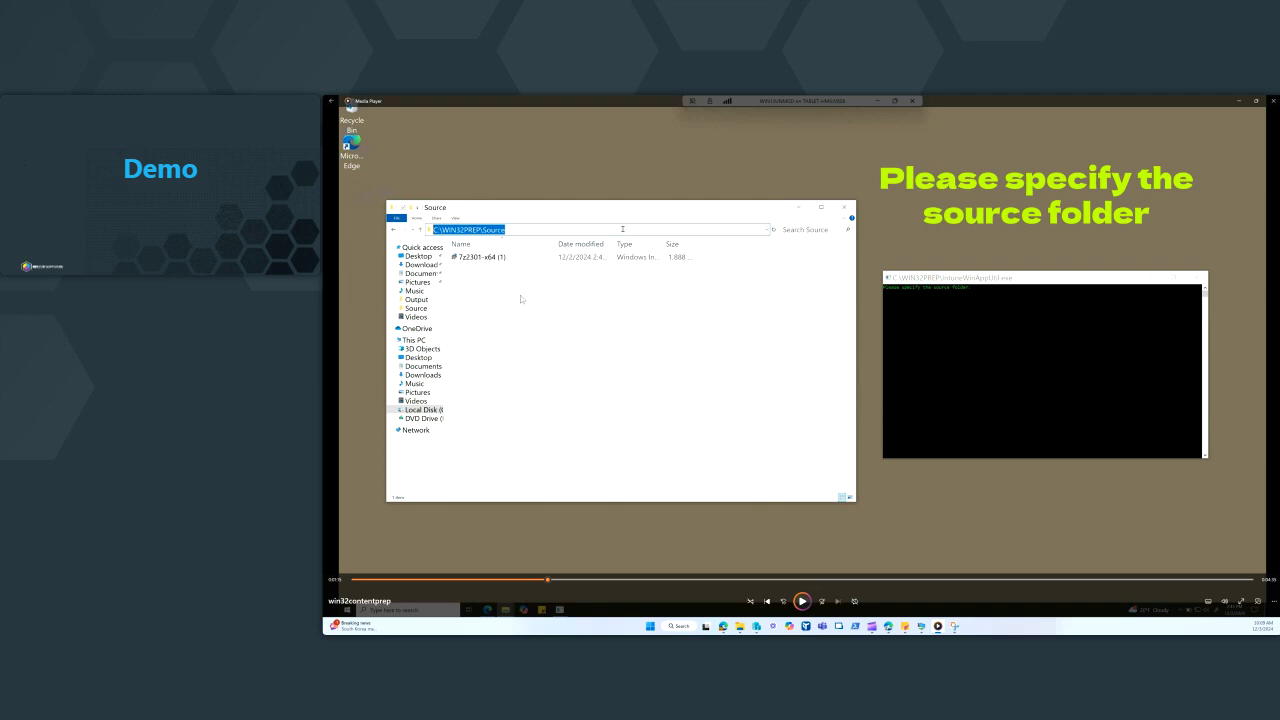
left_click(808, 602)
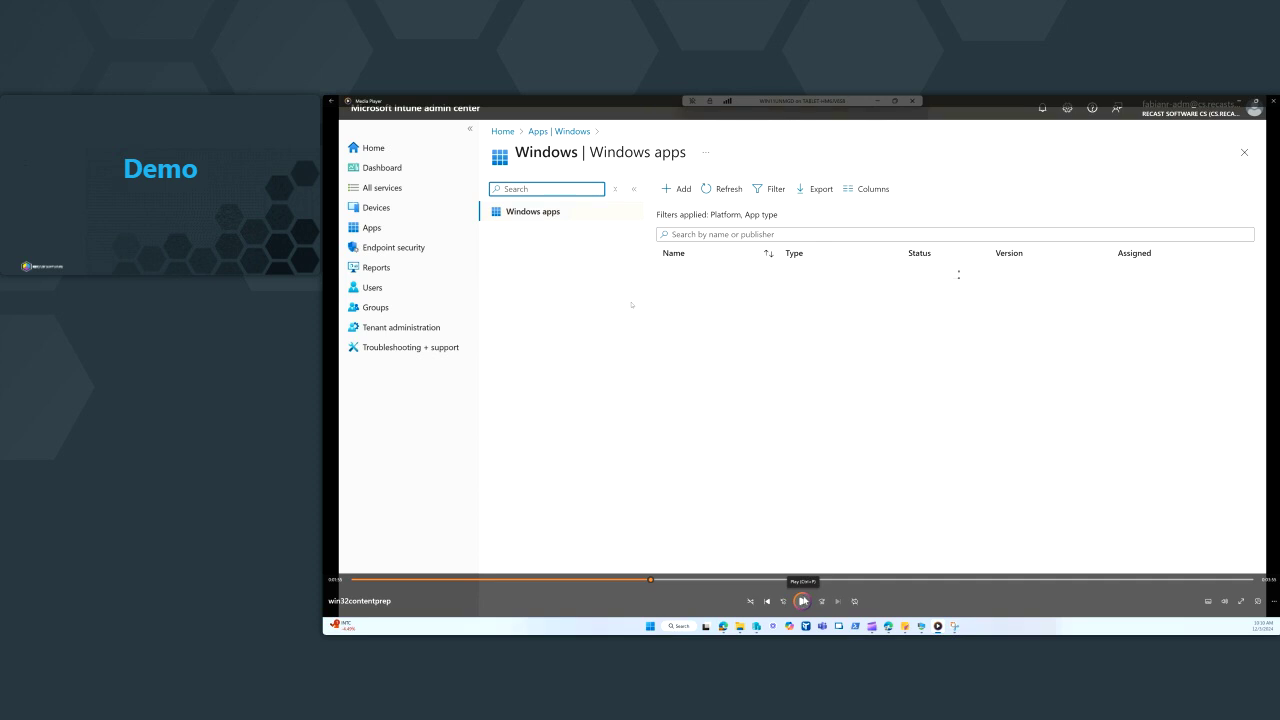
Step: Continue the recording through the 7-Zip 23.01 app information in Intune, pausing at its install and uninstall commands
left_click(803, 600)
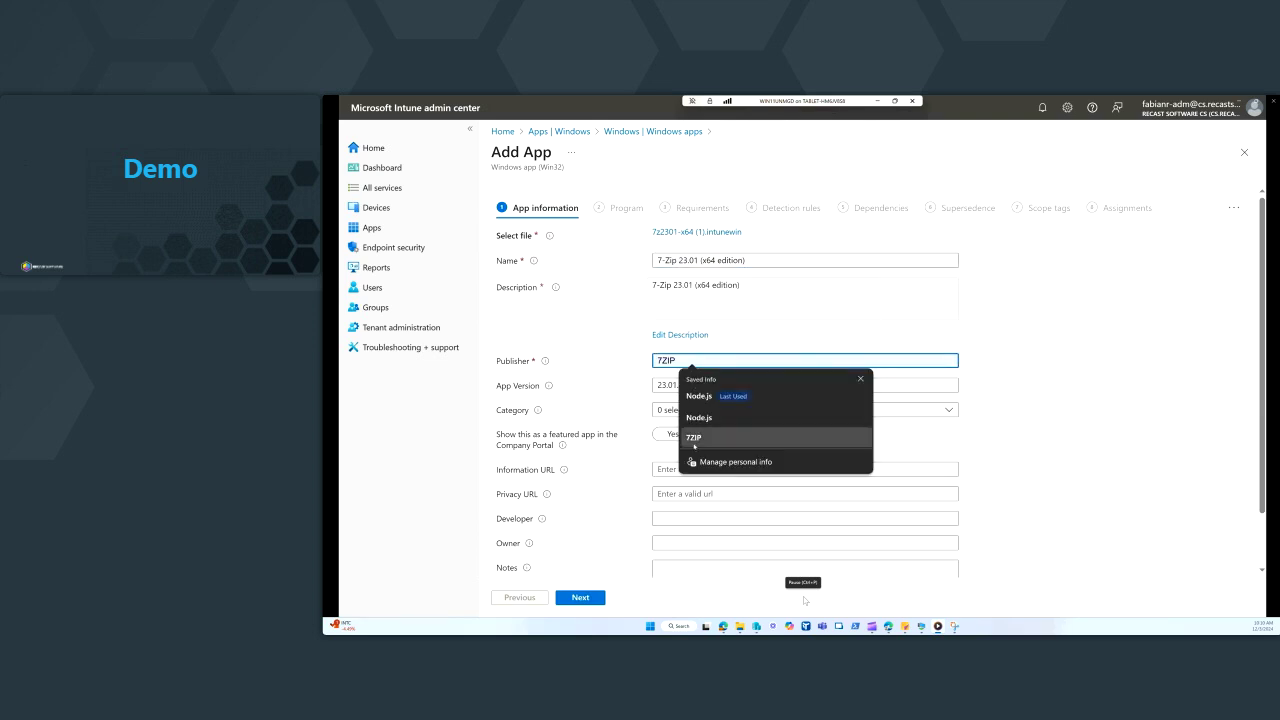
scroll(1125, 463, "down", 1)
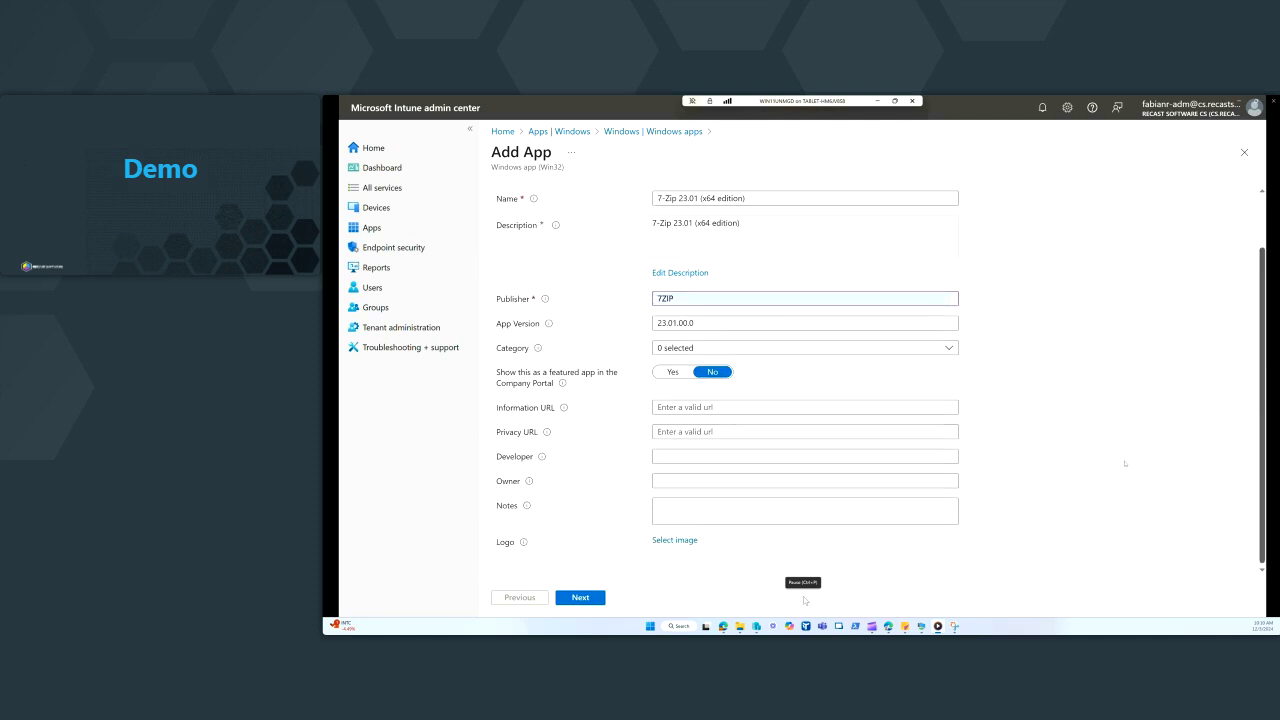
left_click(580, 597)
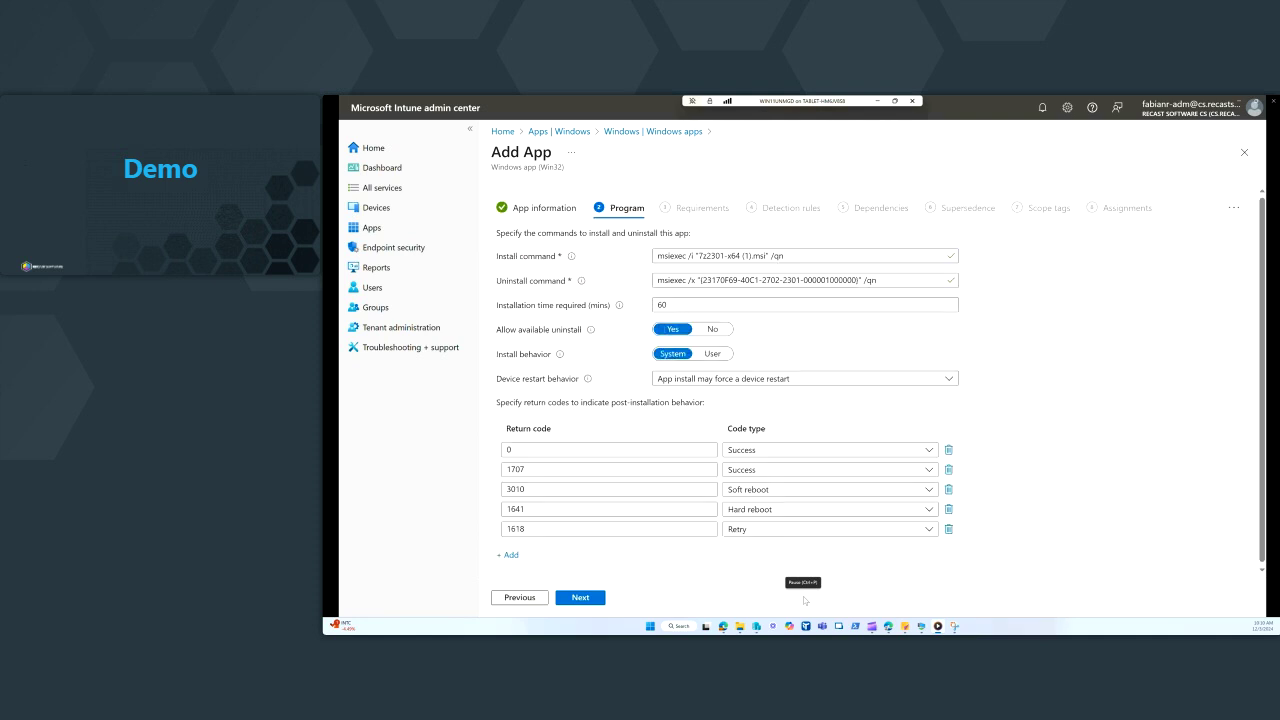
left_click(803, 601)
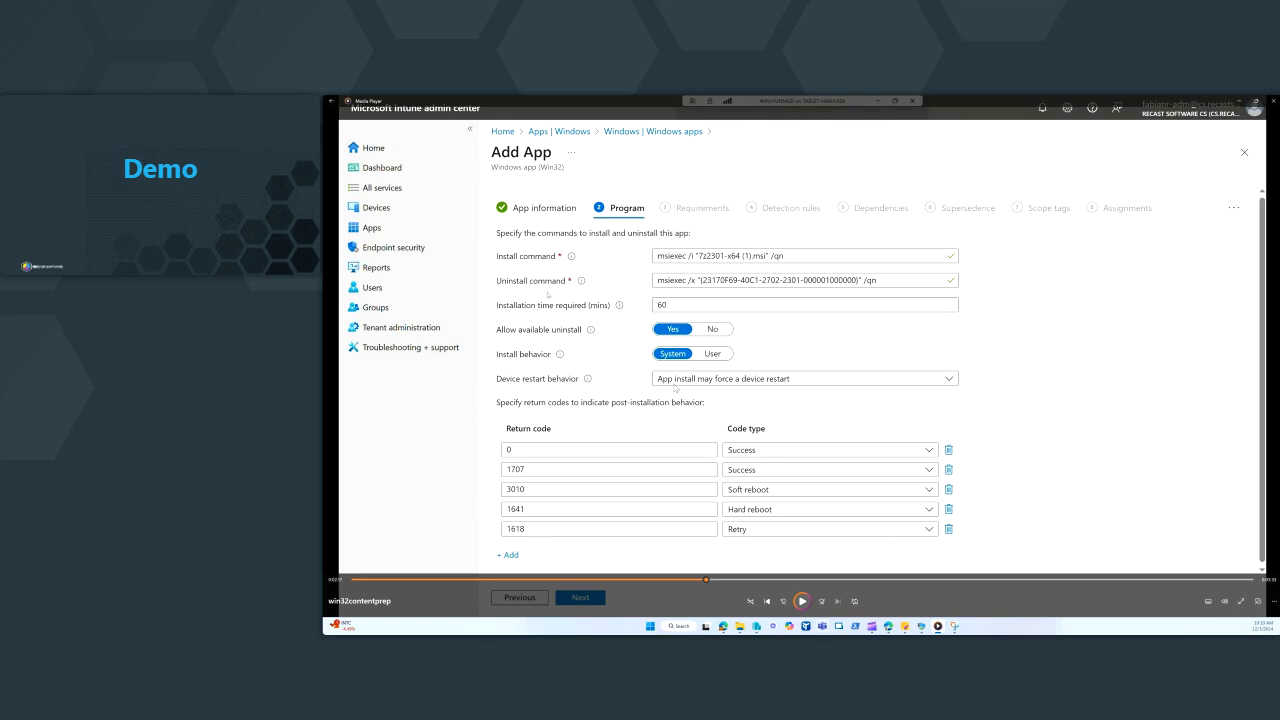
Step: Play the recording through the app's requirements and pause to examine the detection rules format options before resuming
left_click(802, 601)
left_click(803, 601)
left_click(805, 601)
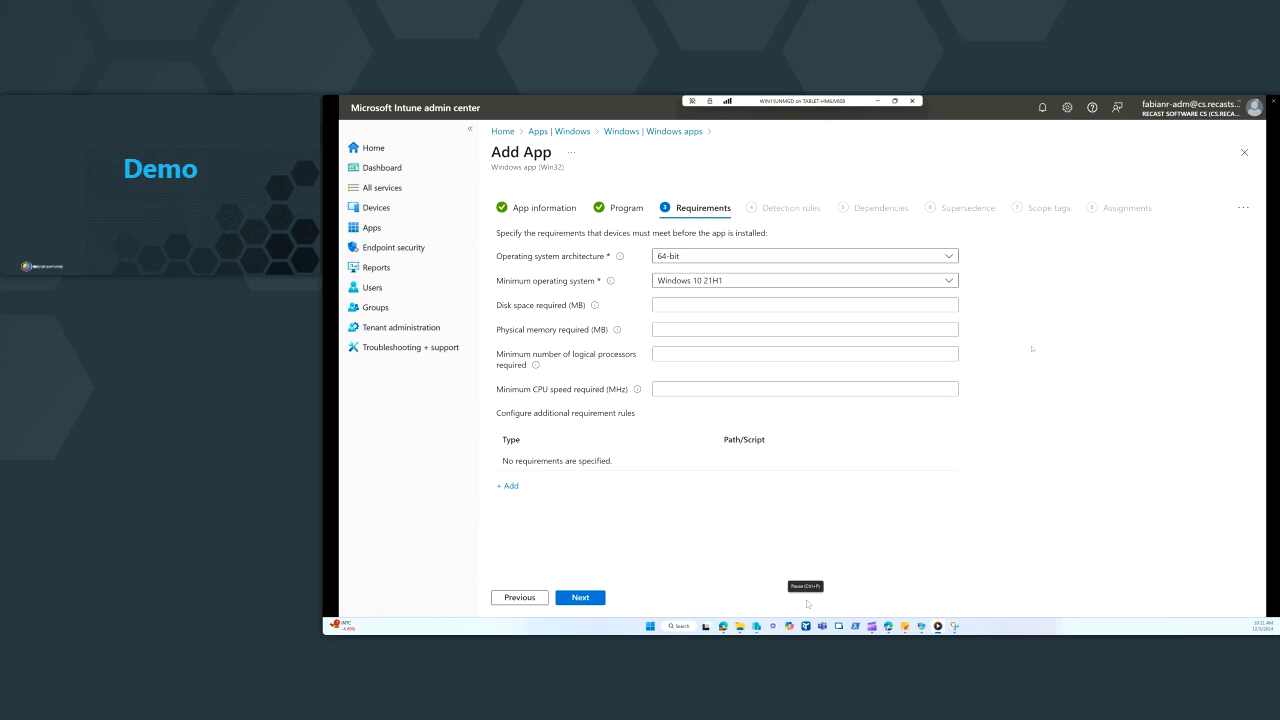
mouse_move(805, 606)
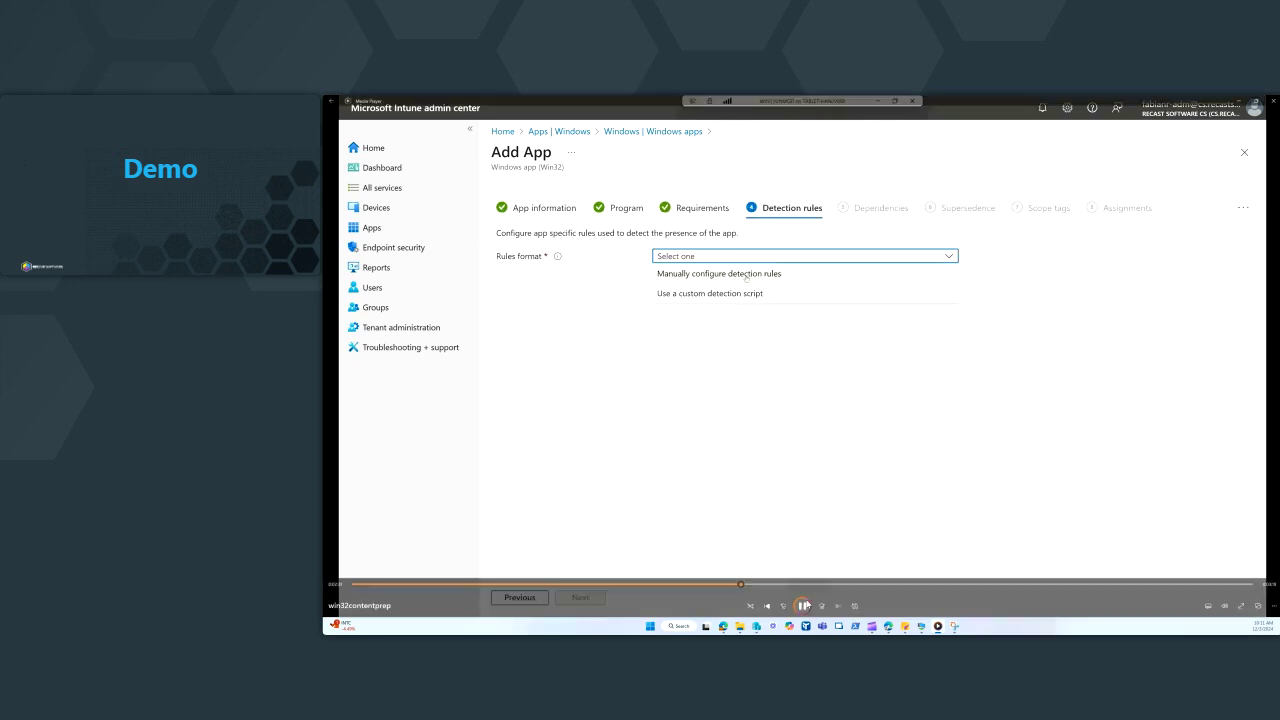
key("space")
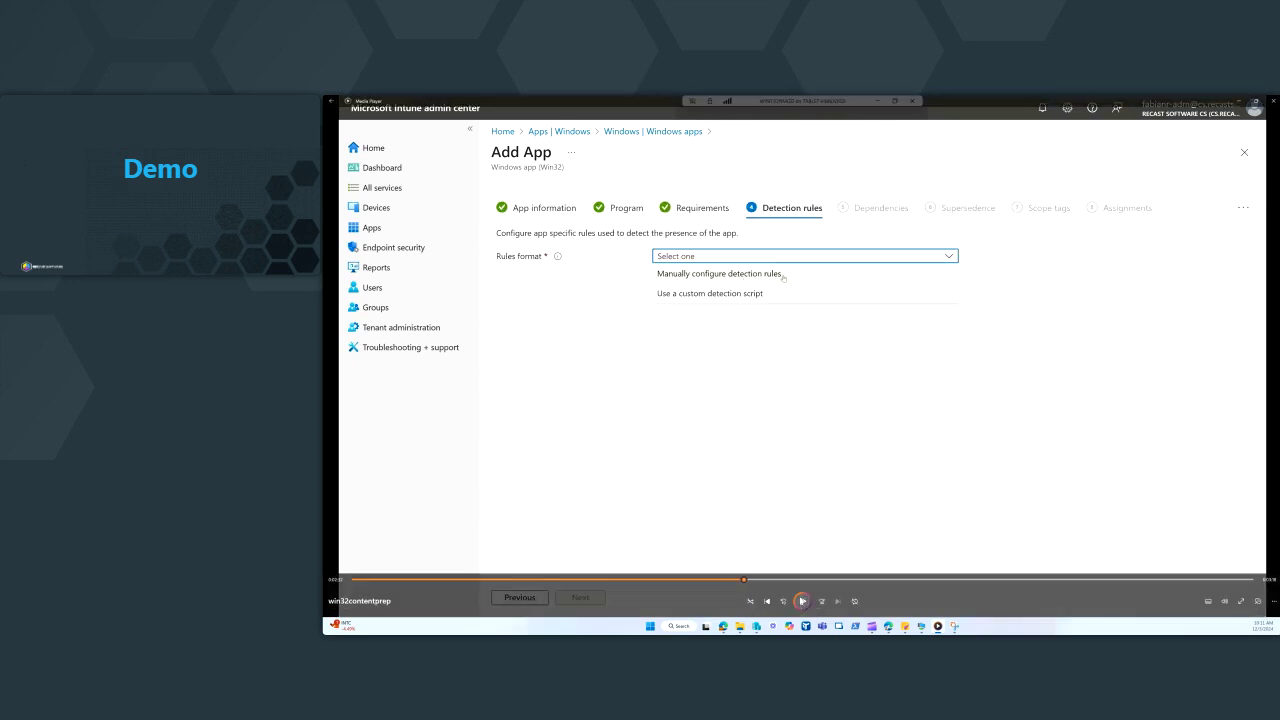
left_click(802, 601)
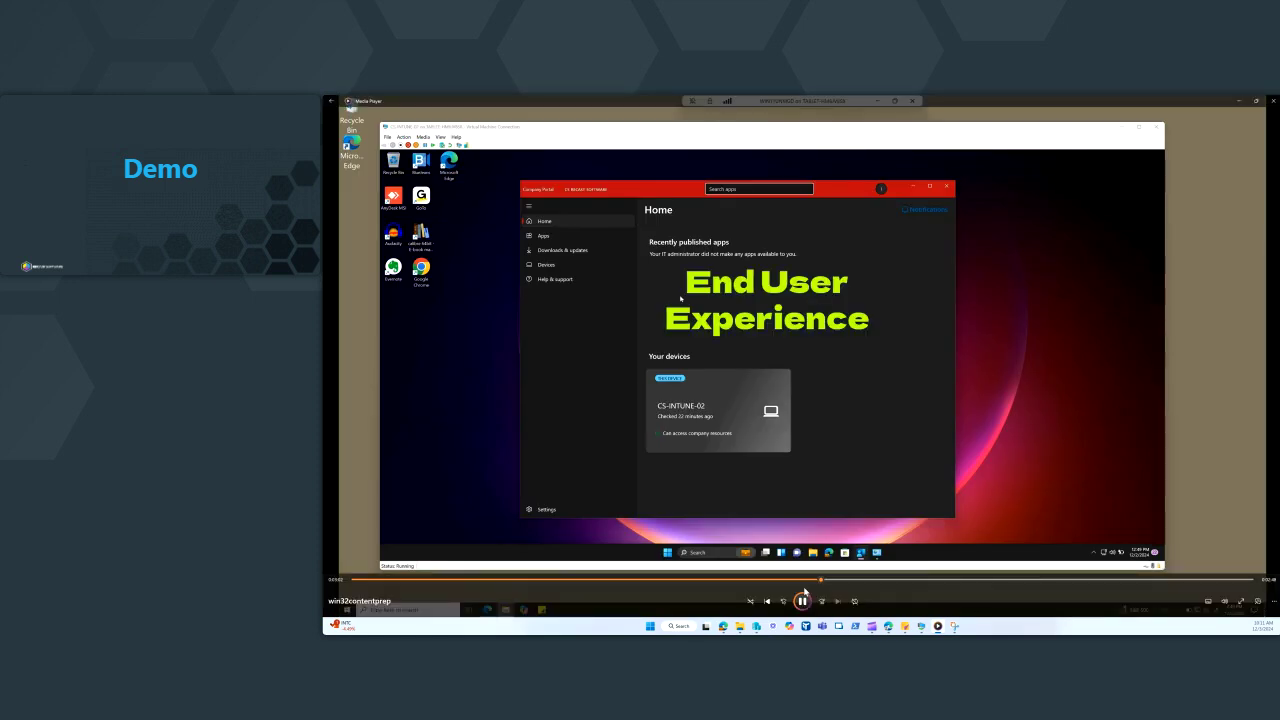
Step: Review the recording's end user experience in Company Portal and the 7-Zip upgrade task note, pausing at each
left_click(801, 601)
left_click(801, 601)
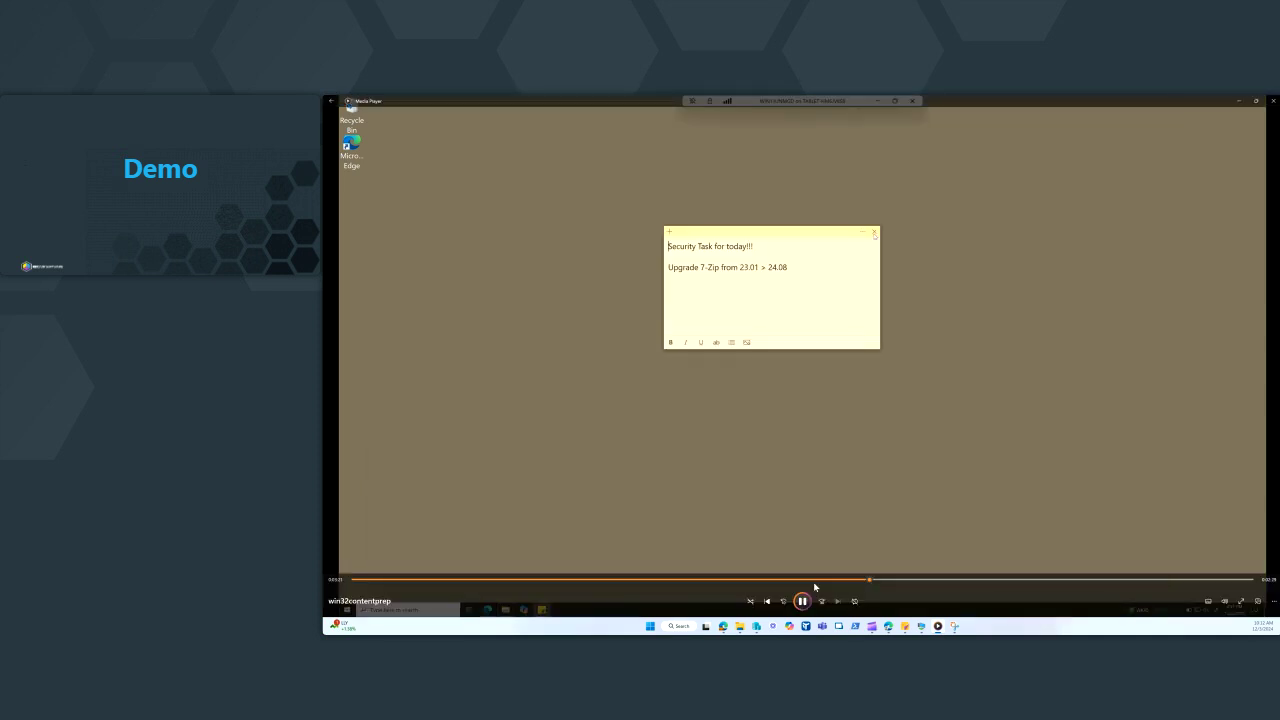
left_click(805, 601)
left_click(804, 601)
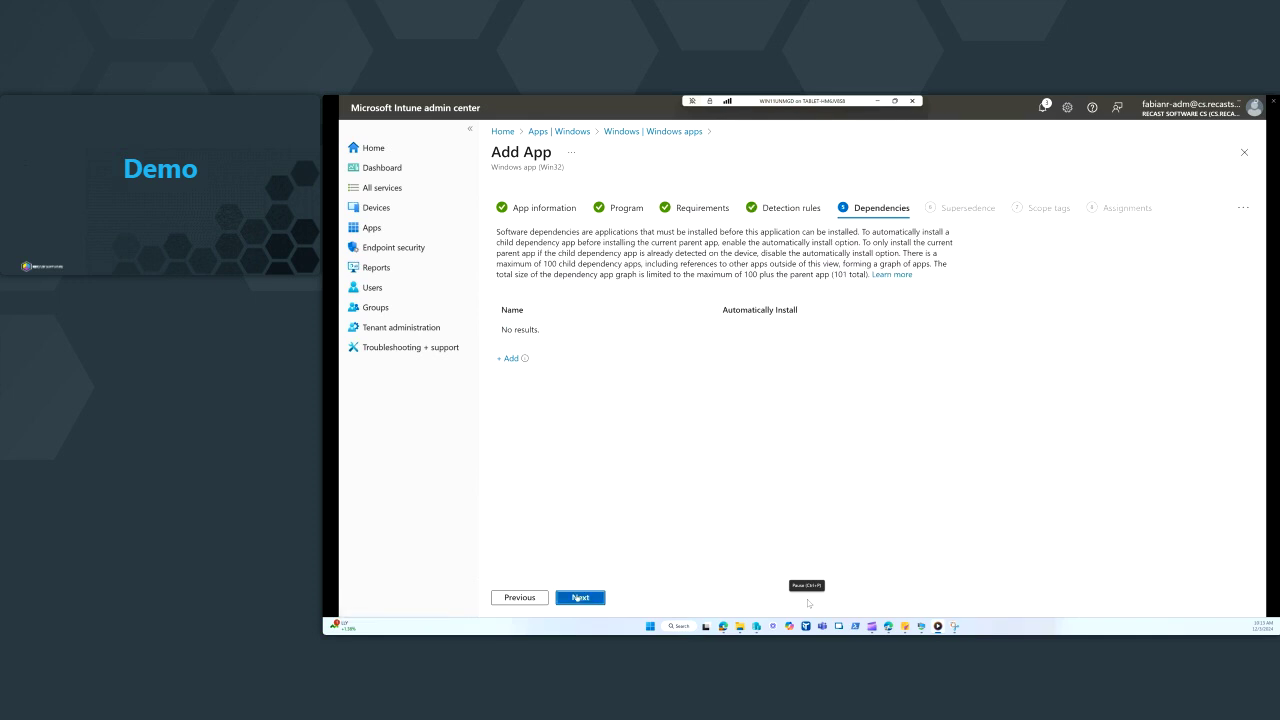
Step: Watch the rest of the recording, pausing at the supersedence settings and the end user's installed 7-Zip version
left_click(806, 602)
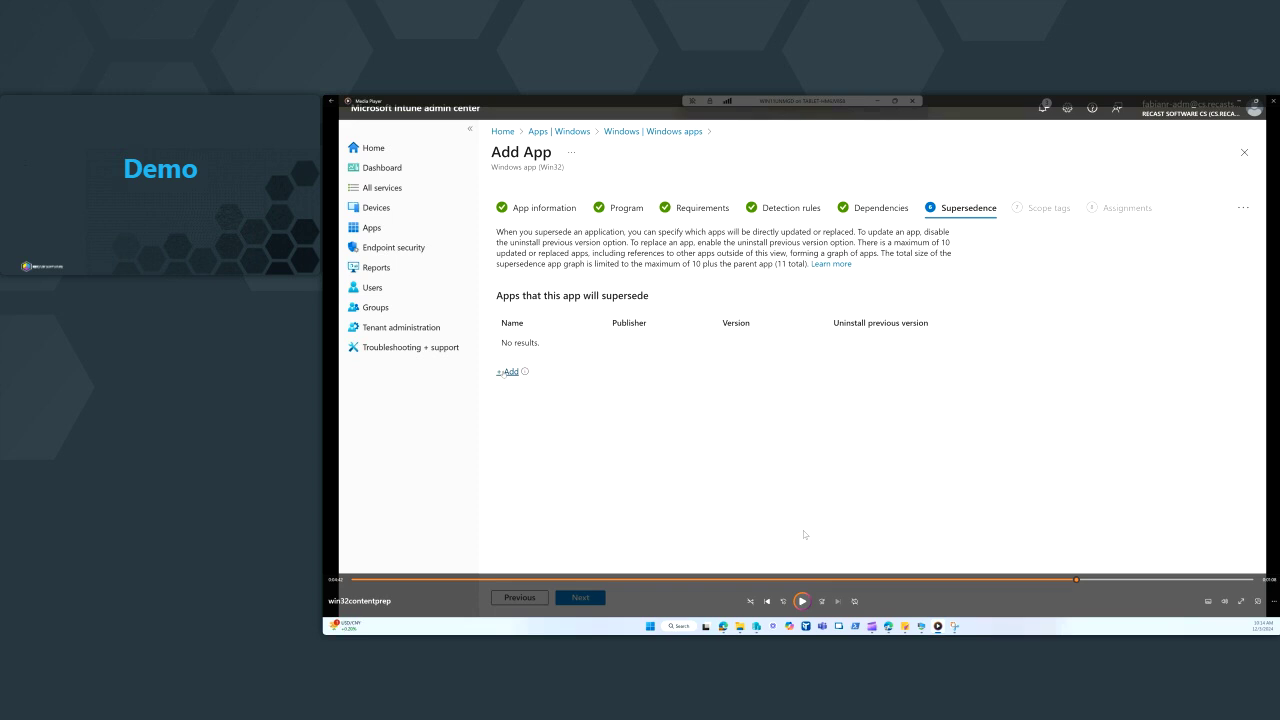
key("space")
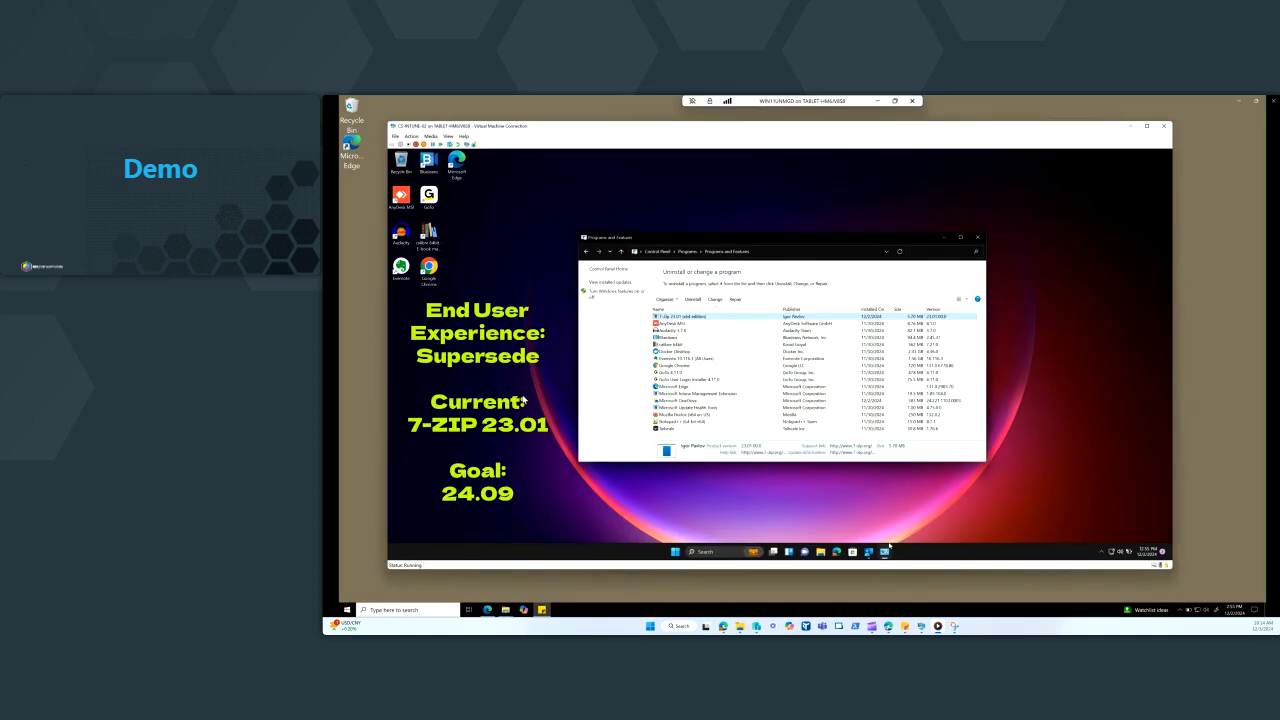
mouse_move(688, 586)
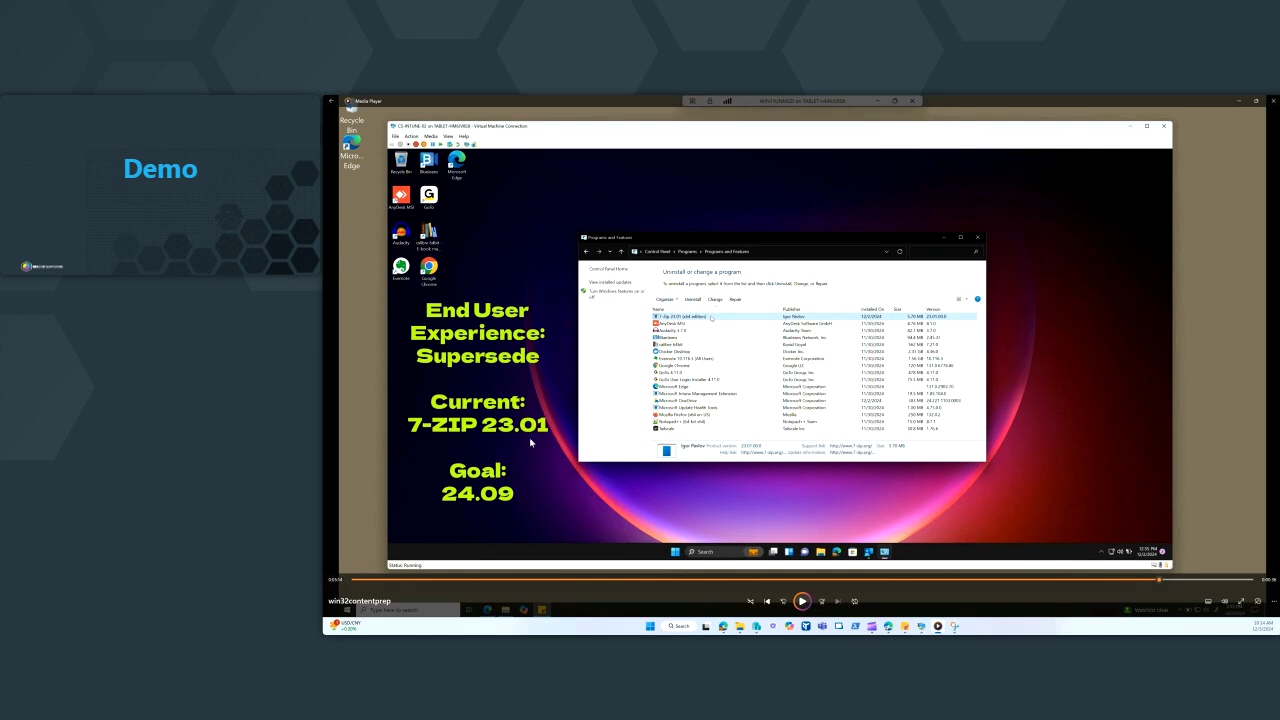
left_click(801, 601)
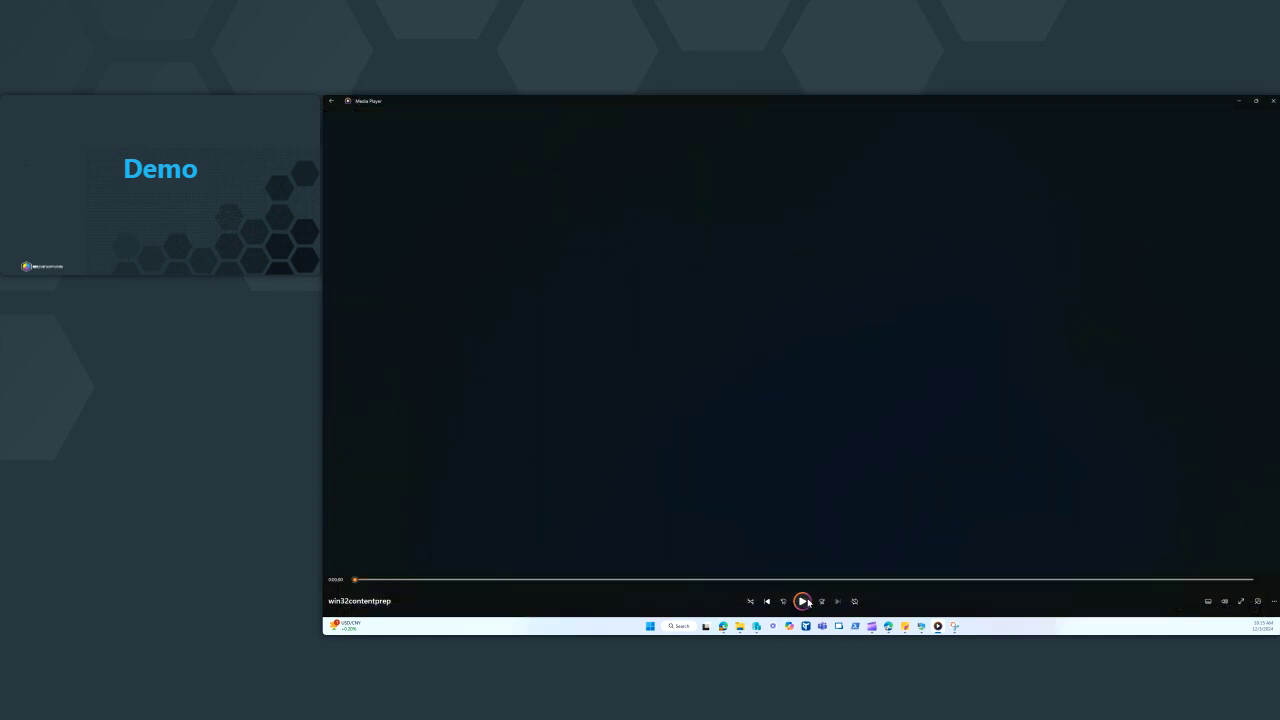
left_click(803, 601)
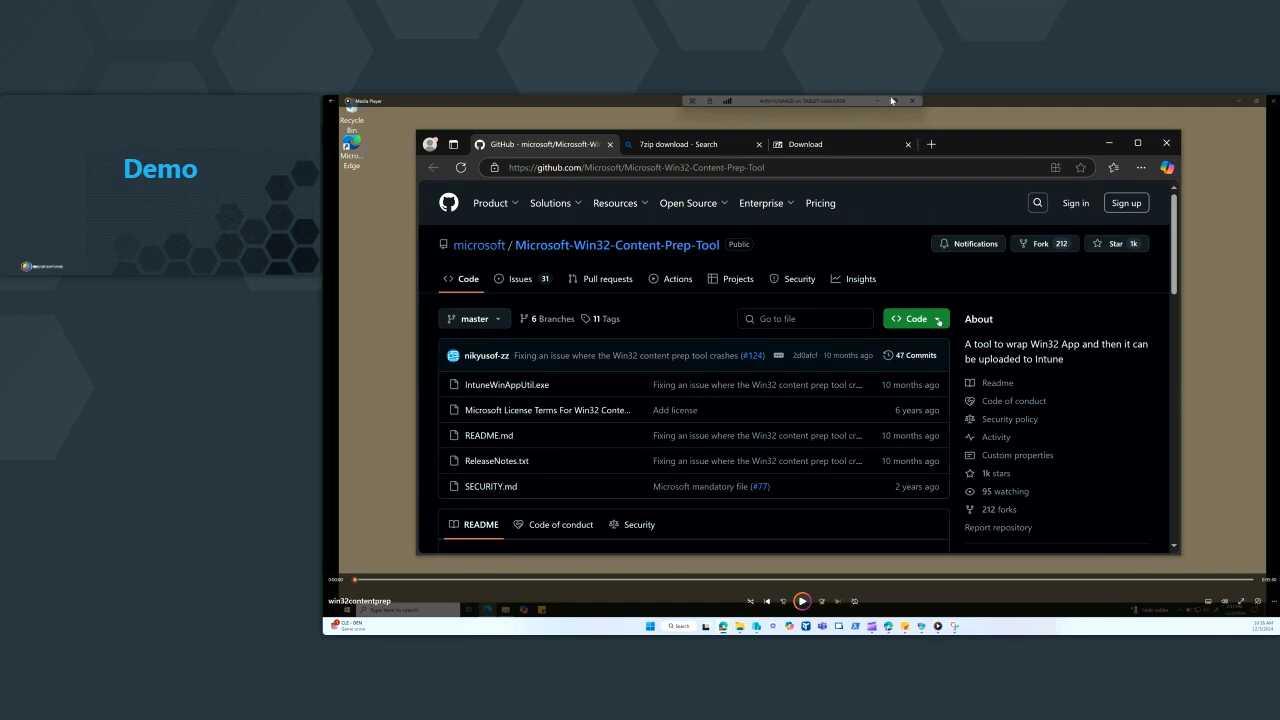
Step: Minimize the video player and open the Windows apps list in the Microsoft Intune admin center
left_click(1231, 100)
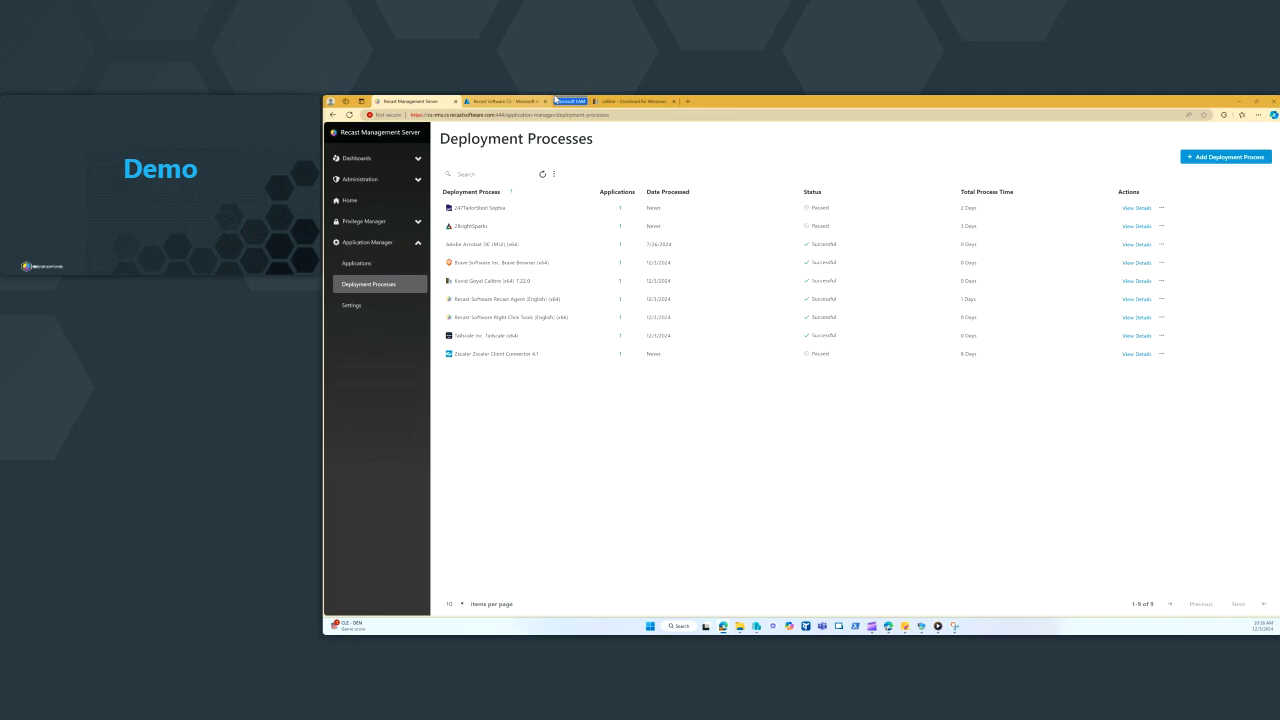
left_click(510, 101)
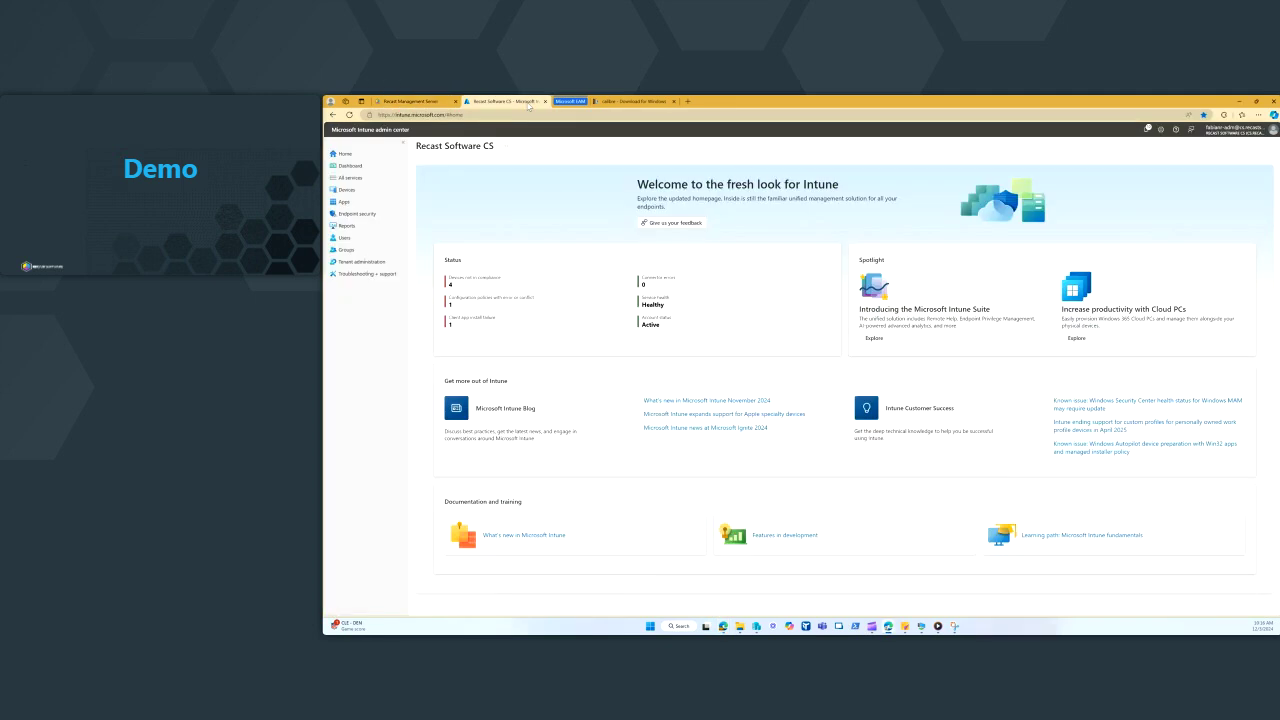
left_click(346, 202)
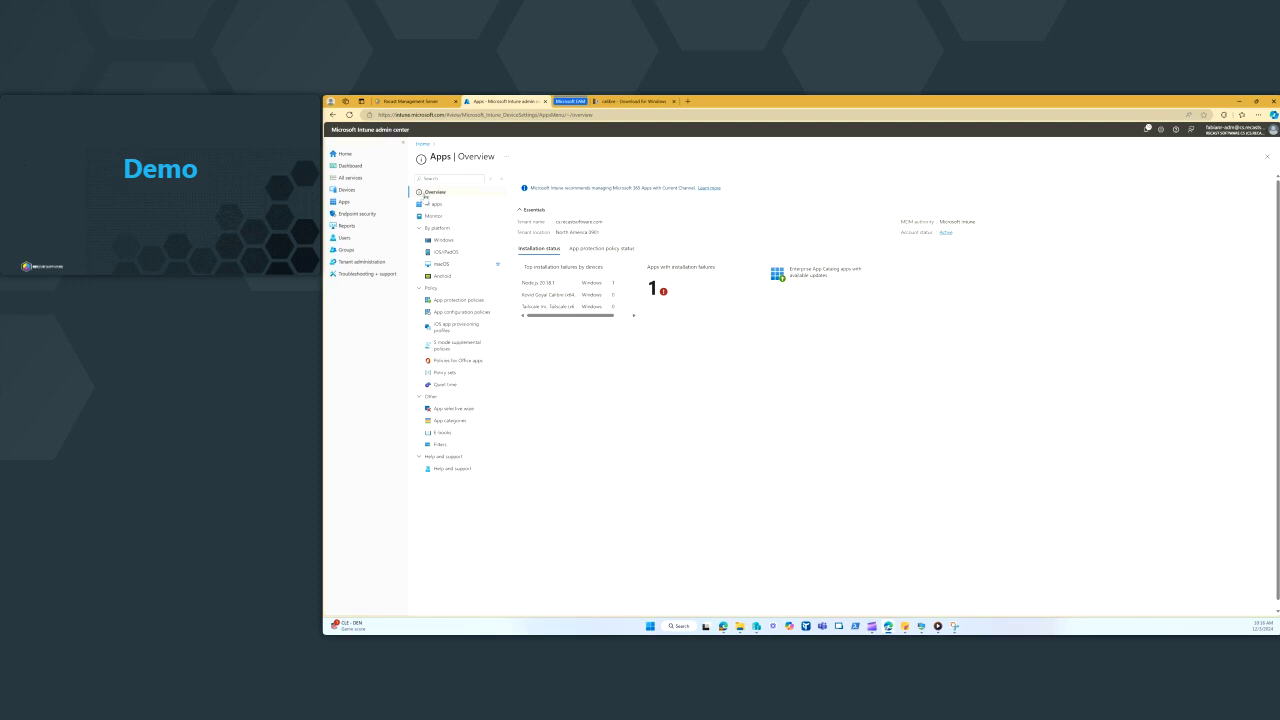
left_click(443, 240)
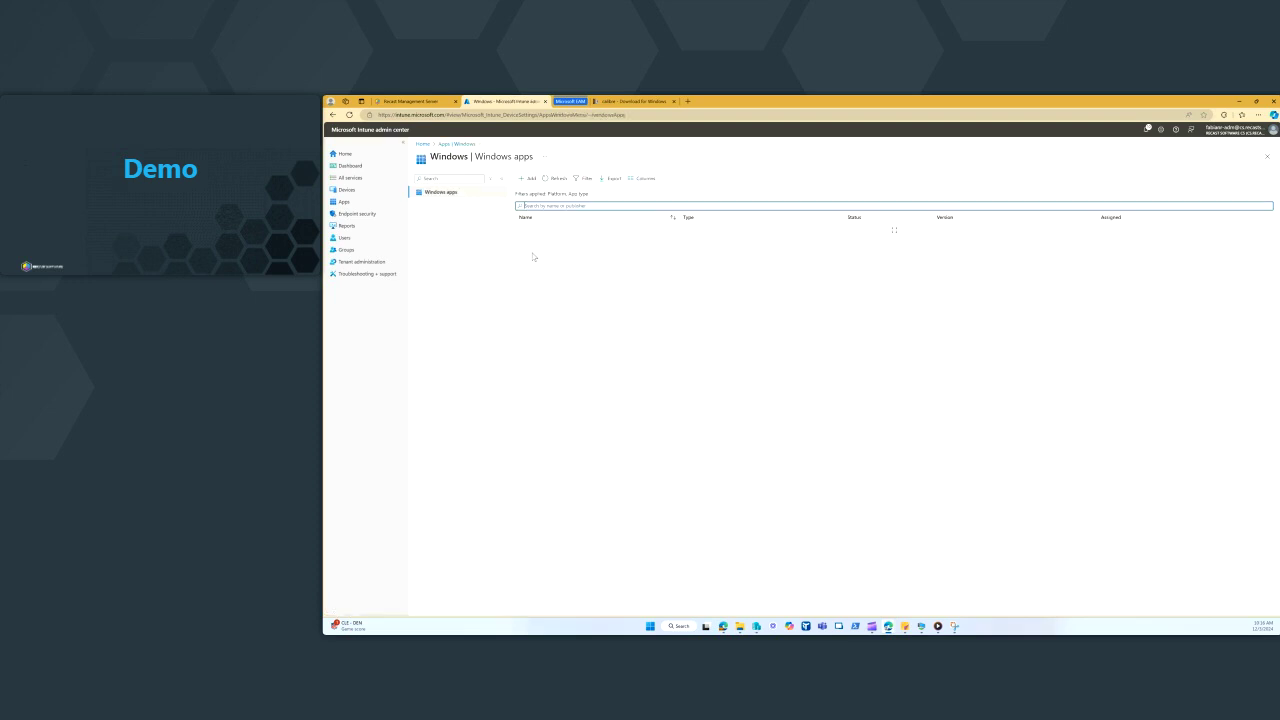
Step: Start adding a Windows app with the app type Enterprise App Catalog app
left_click(531, 180)
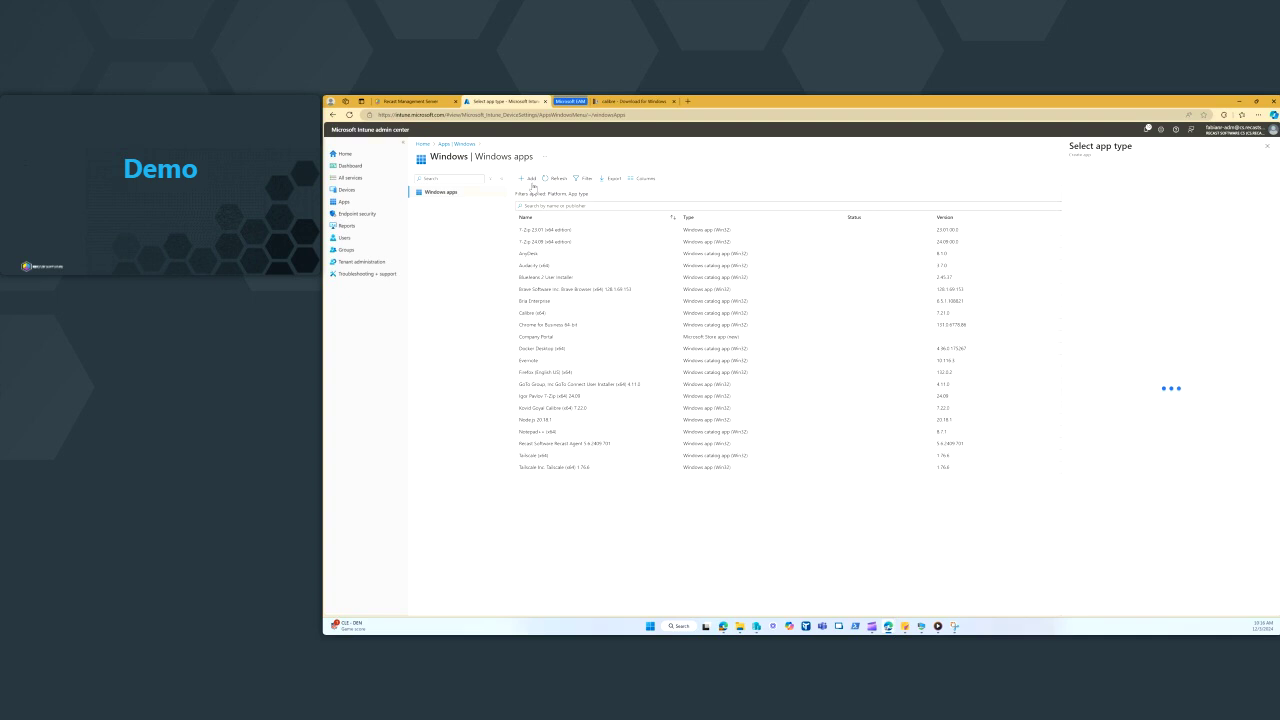
left_click(1132, 184)
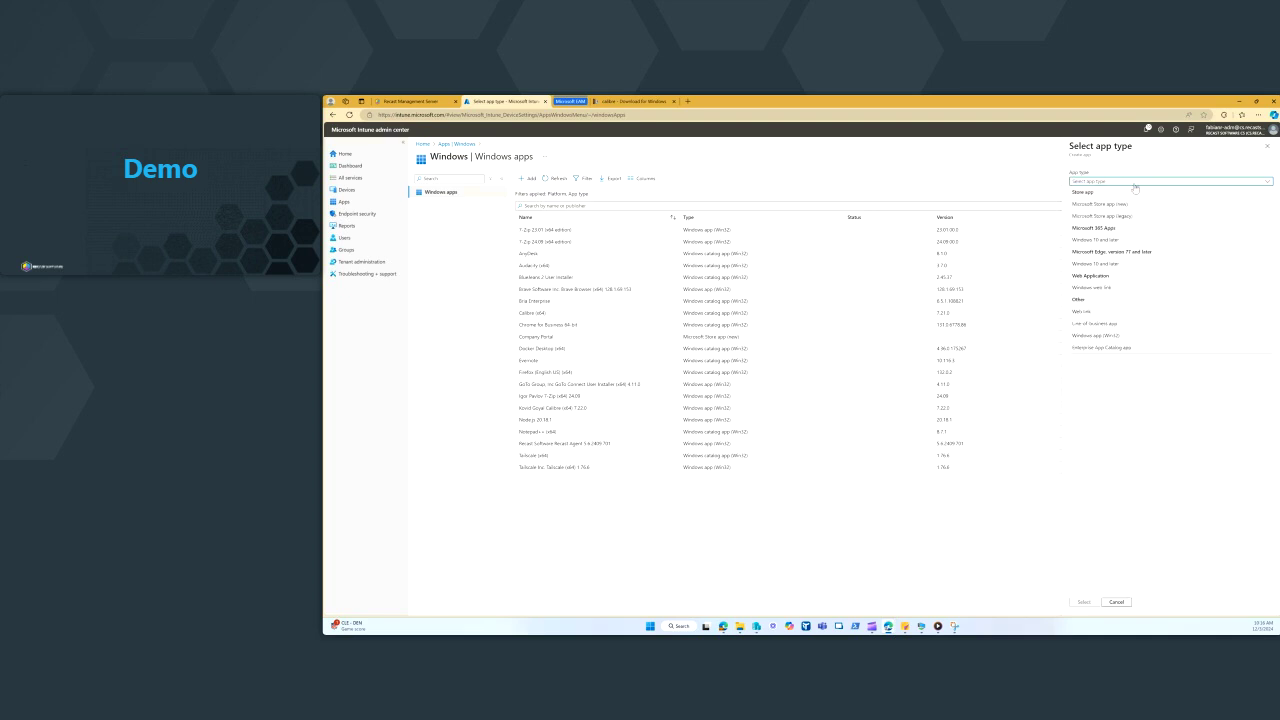
left_click(1151, 352)
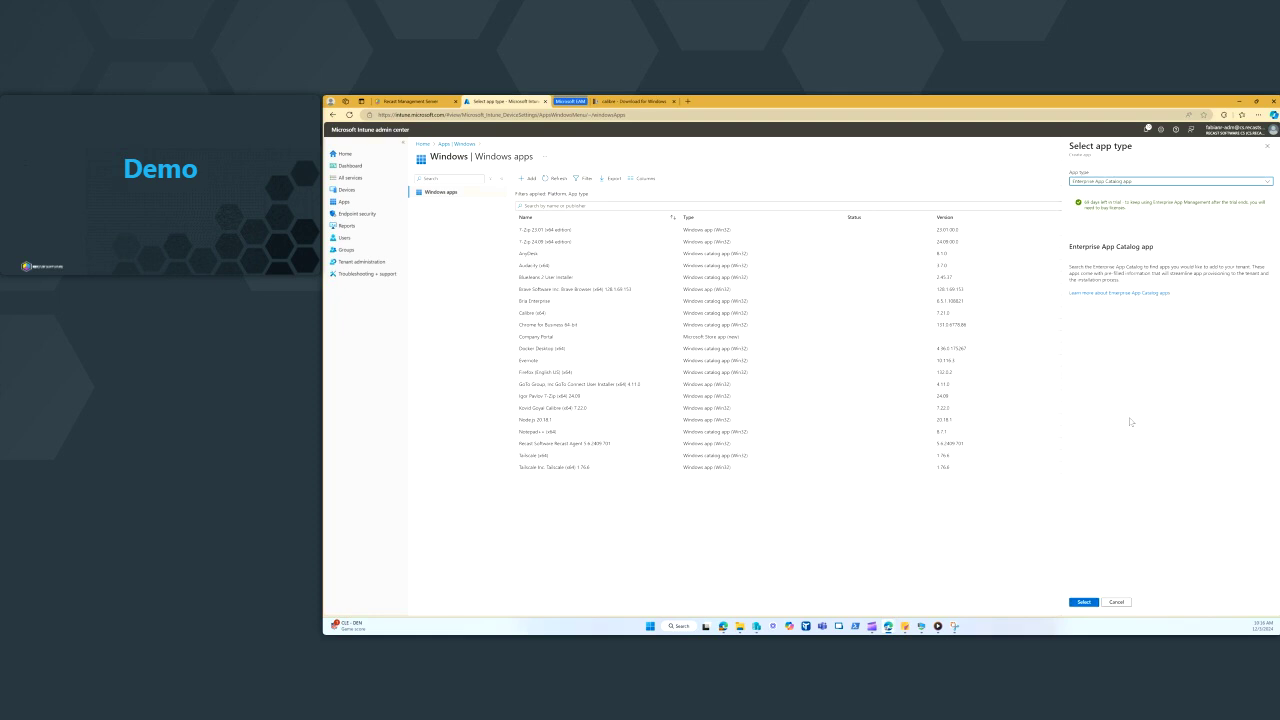
left_click(1082, 603)
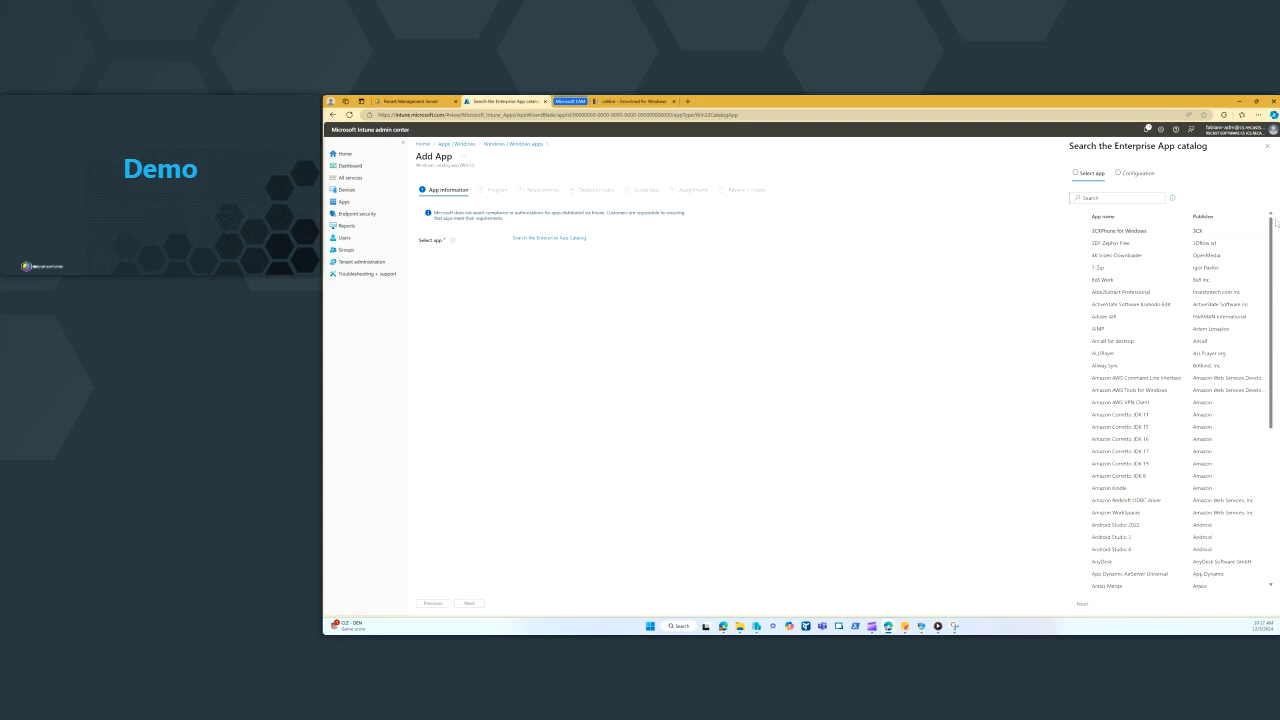
Step: Browse the Enterprise App Catalog's list of app names and publishers down to the entries starting with B
mouse_move(1270, 228)
left_mouse_down()
mouse_move(1274, 256)
mouse_move(1276, 238)
left_mouse_up()
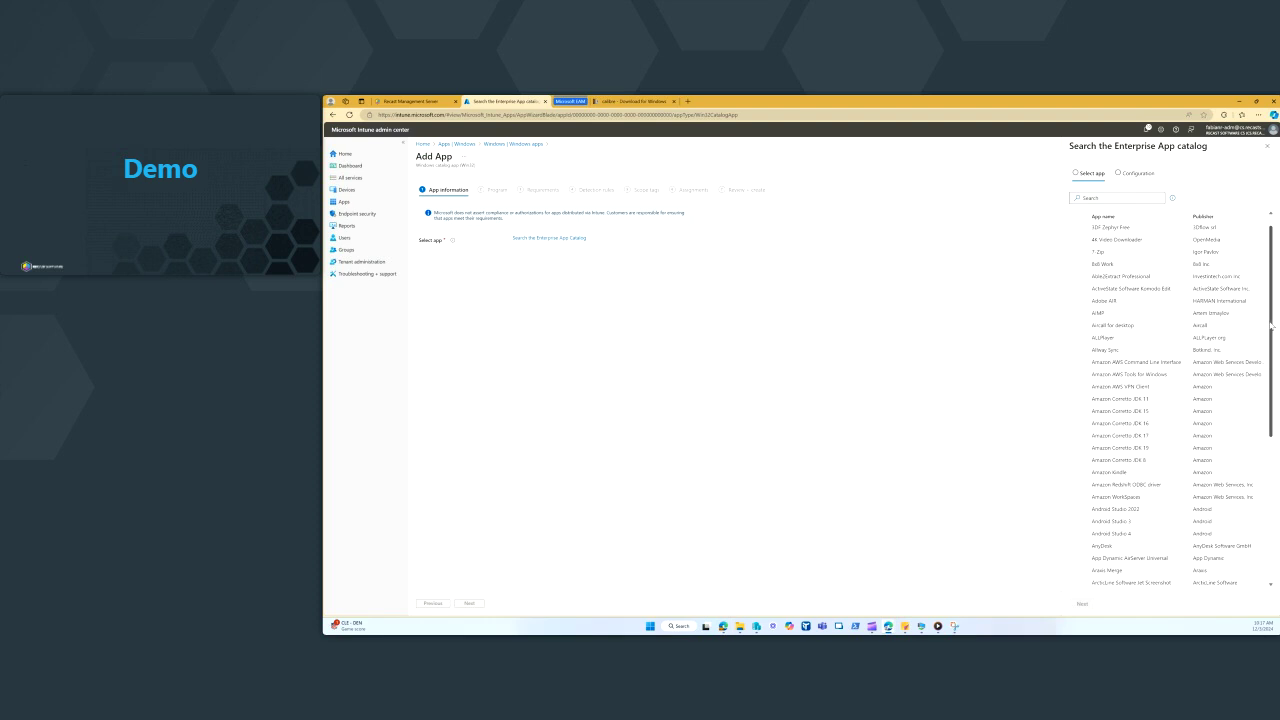
scroll(1271, 325, "down", 1)
left_click_drag(1271, 325, 1263, 460)
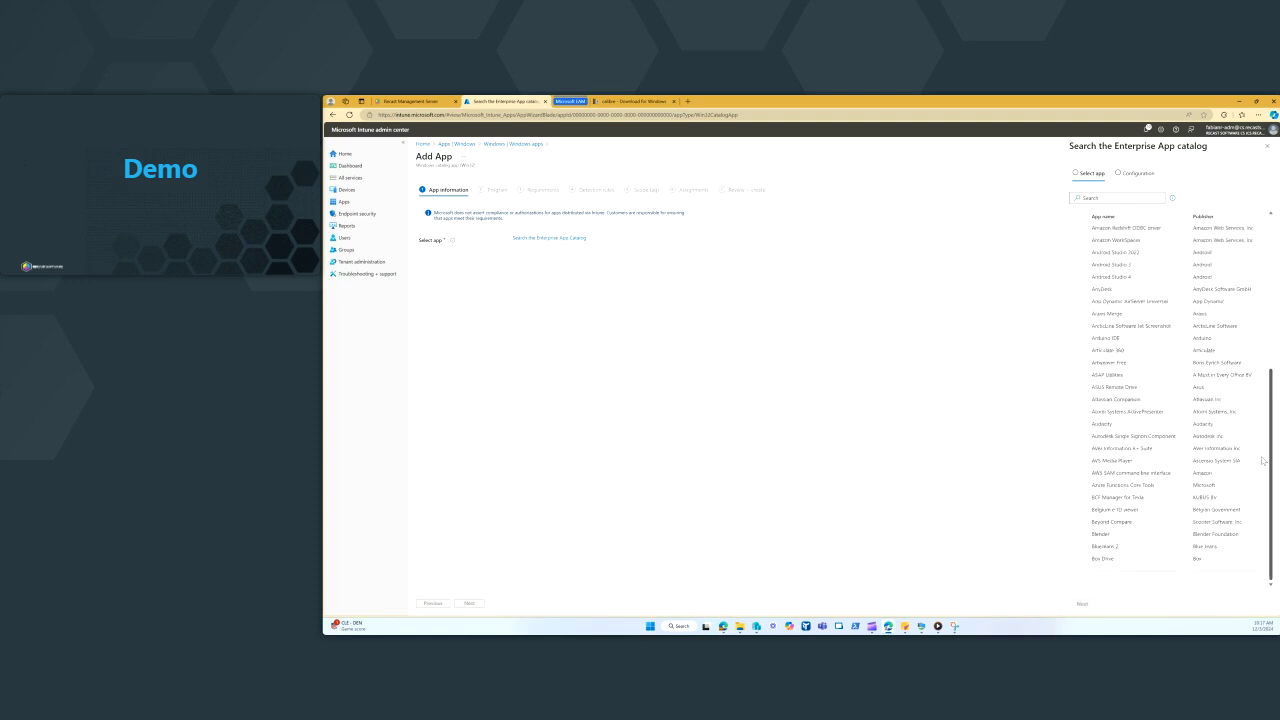
left_click(1165, 561)
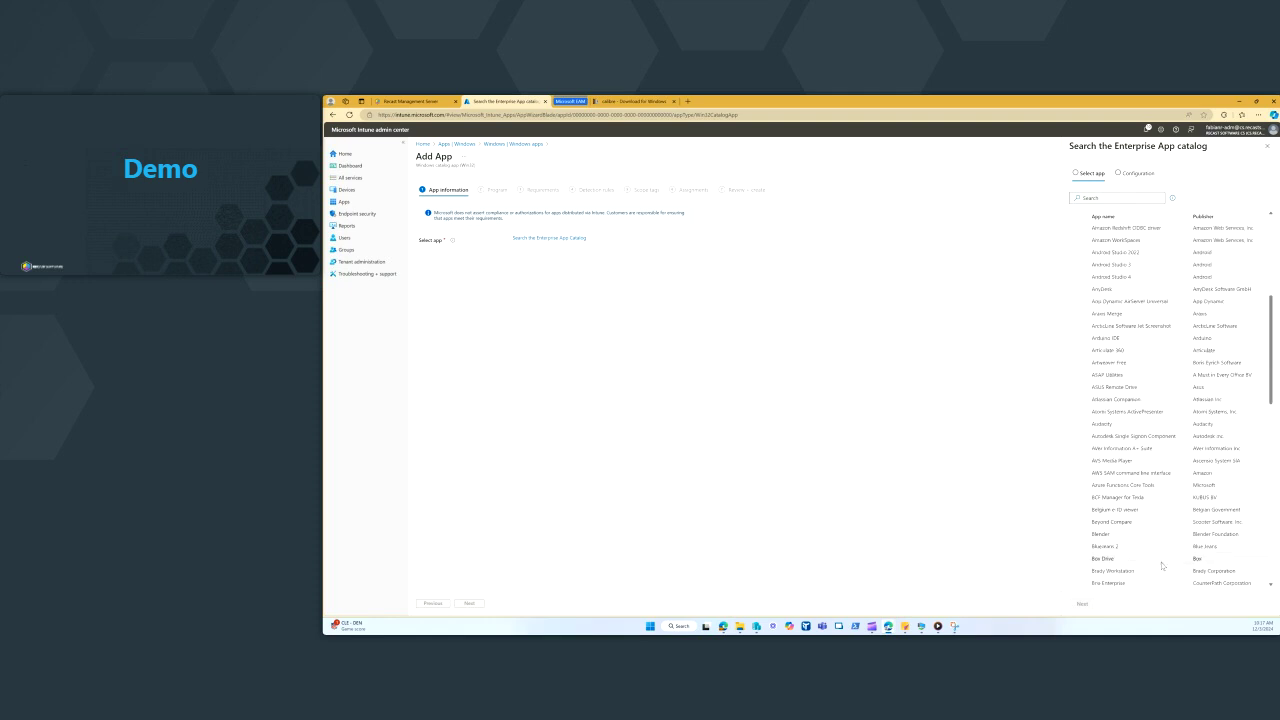
Step: Choose the en-US x64 Box Drive package from the Enterprise App Catalog and accept its prefilled app information
left_click(1083, 603)
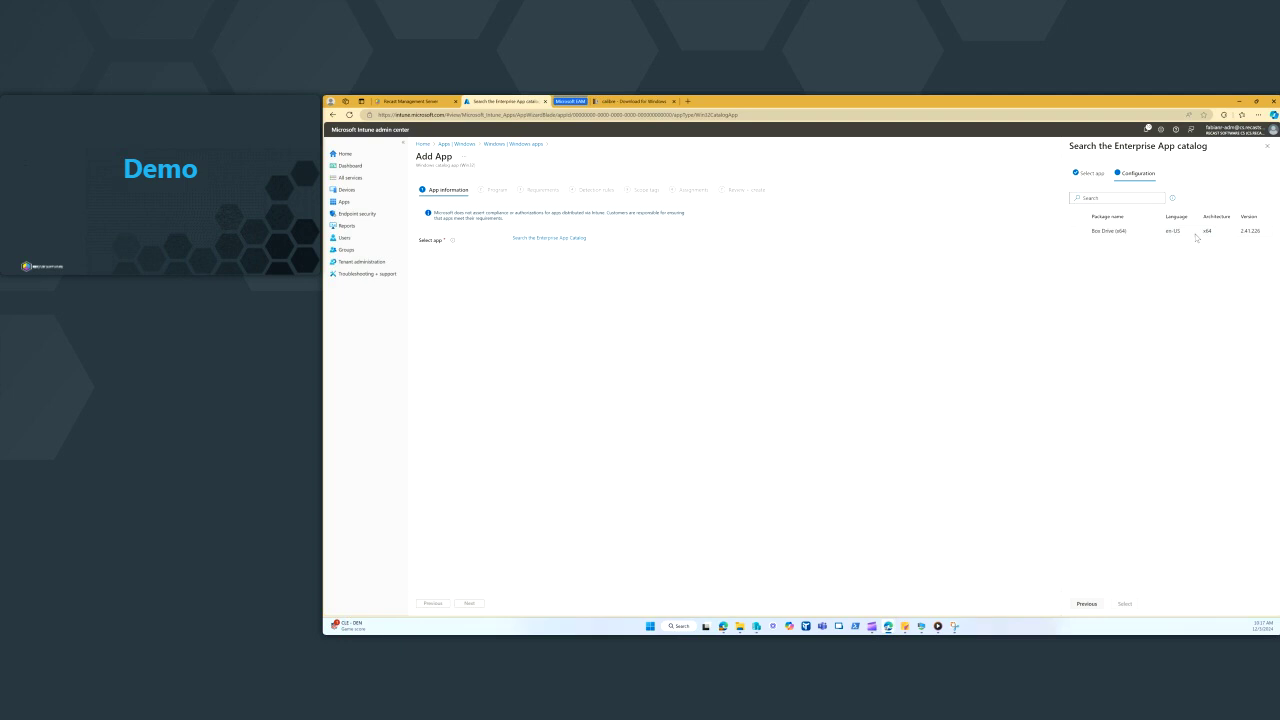
left_click(1126, 604)
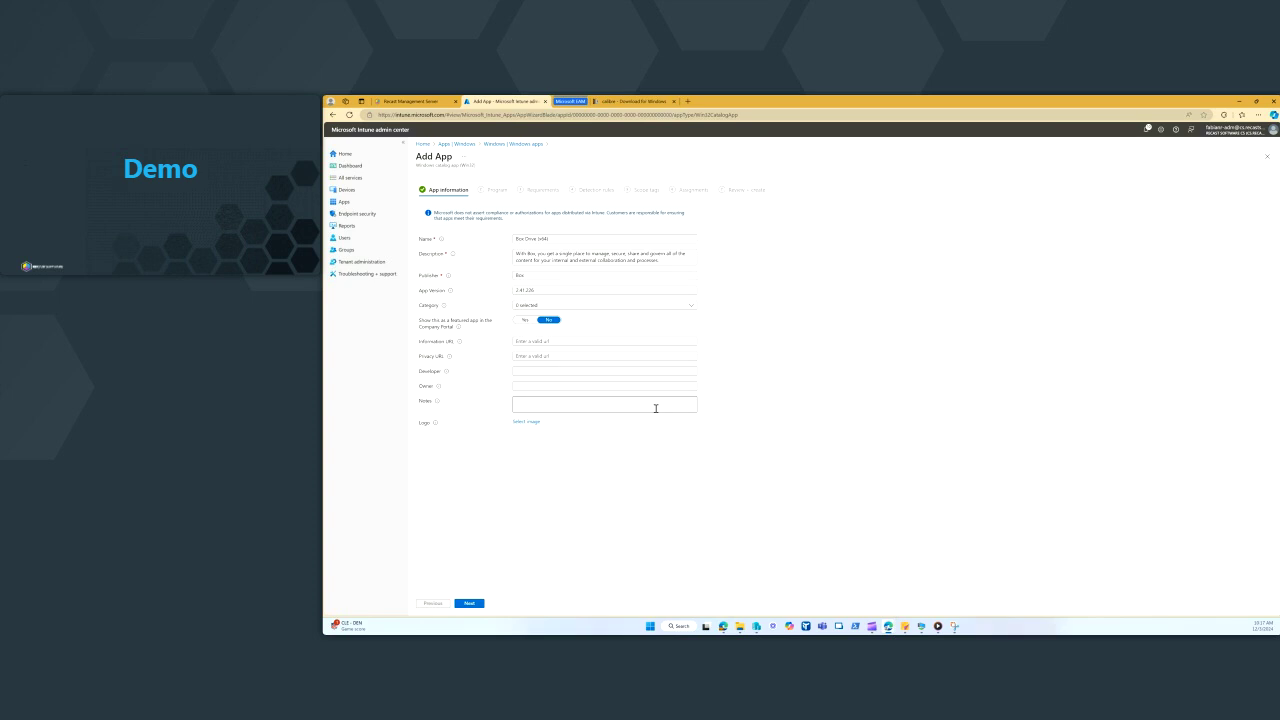
left_click(470, 604)
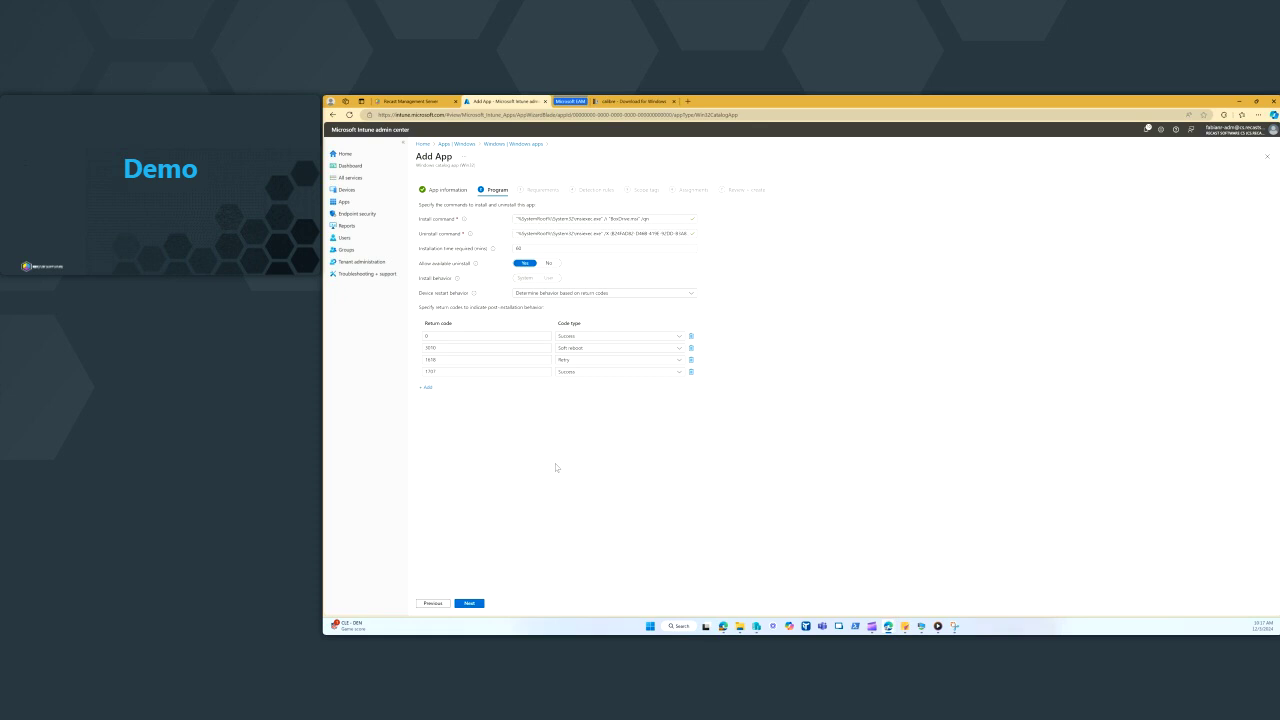
Step: Accept the default program, requirements and detection settings, leave scope tags and assignments unset, and create the Box Drive (x64) app
left_click(475, 604)
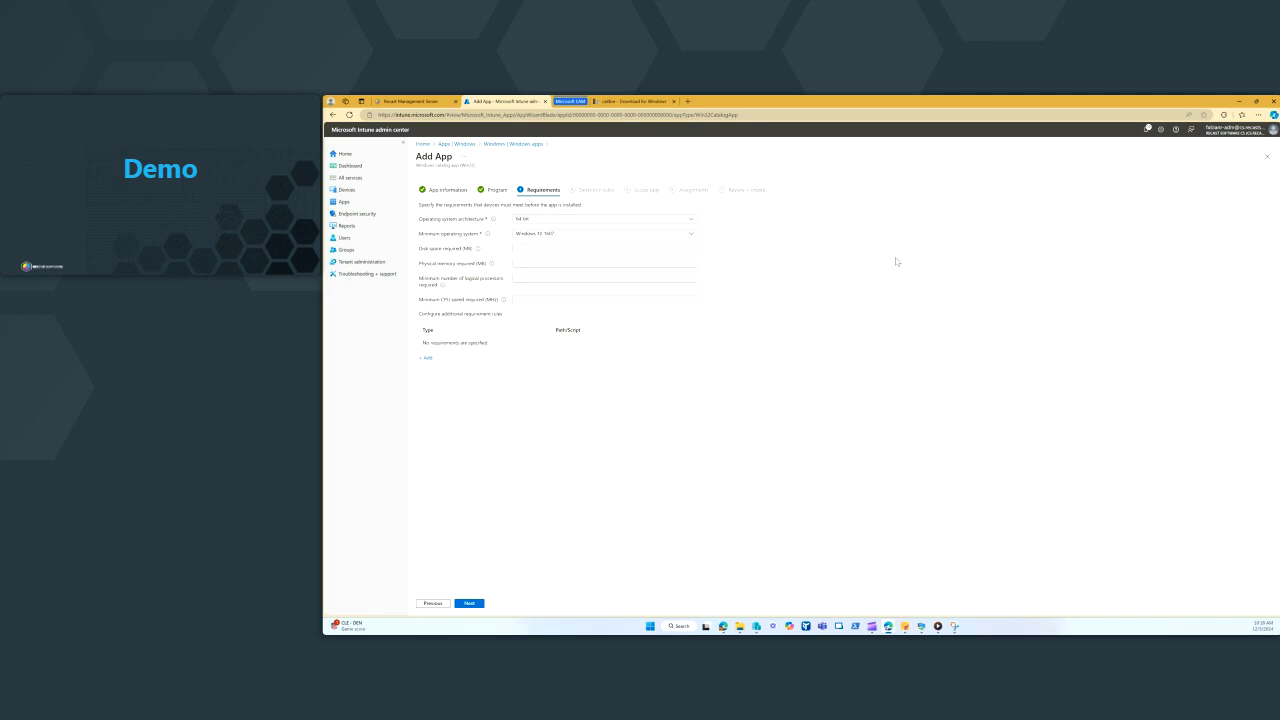
left_click(470, 604)
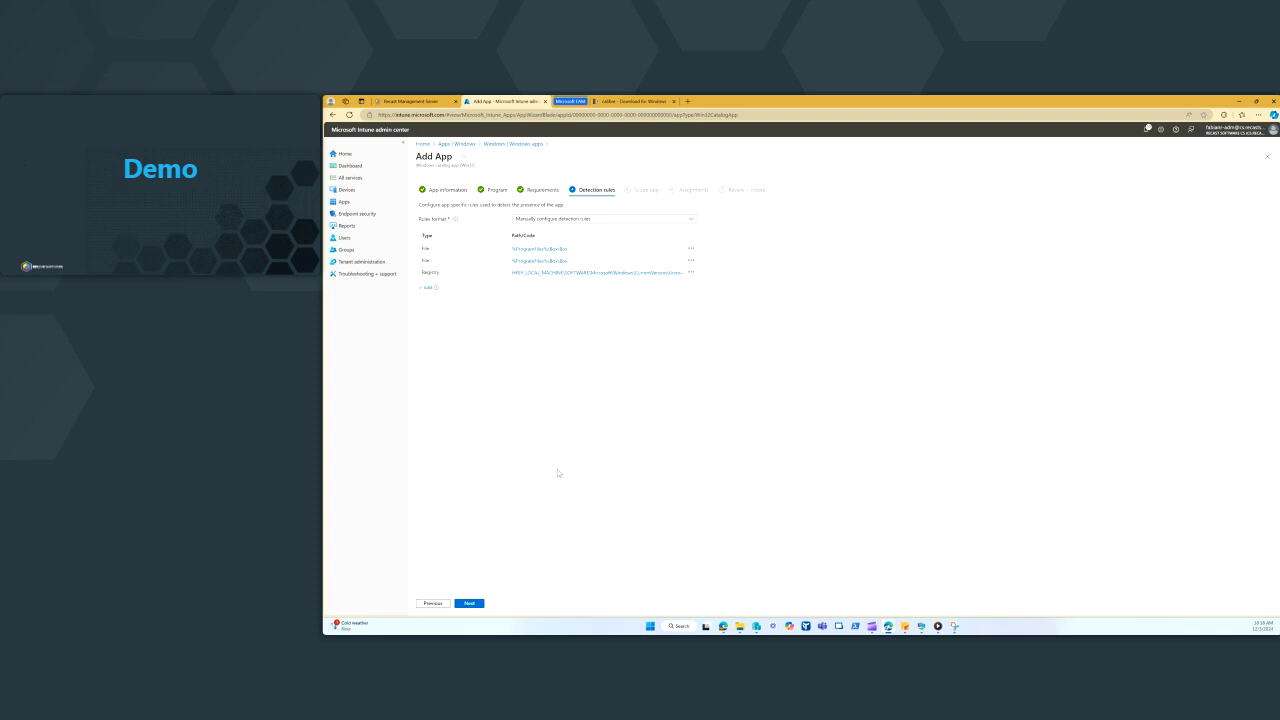
left_click(470, 604)
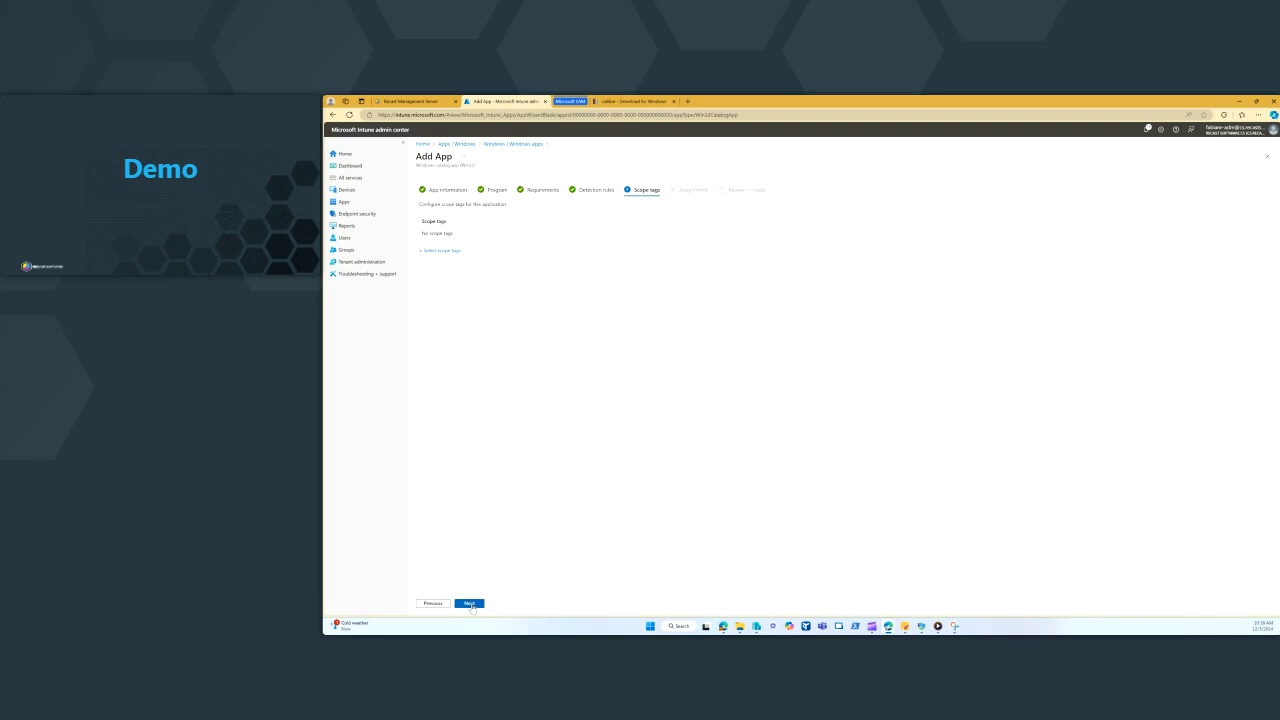
left_click(471, 604)
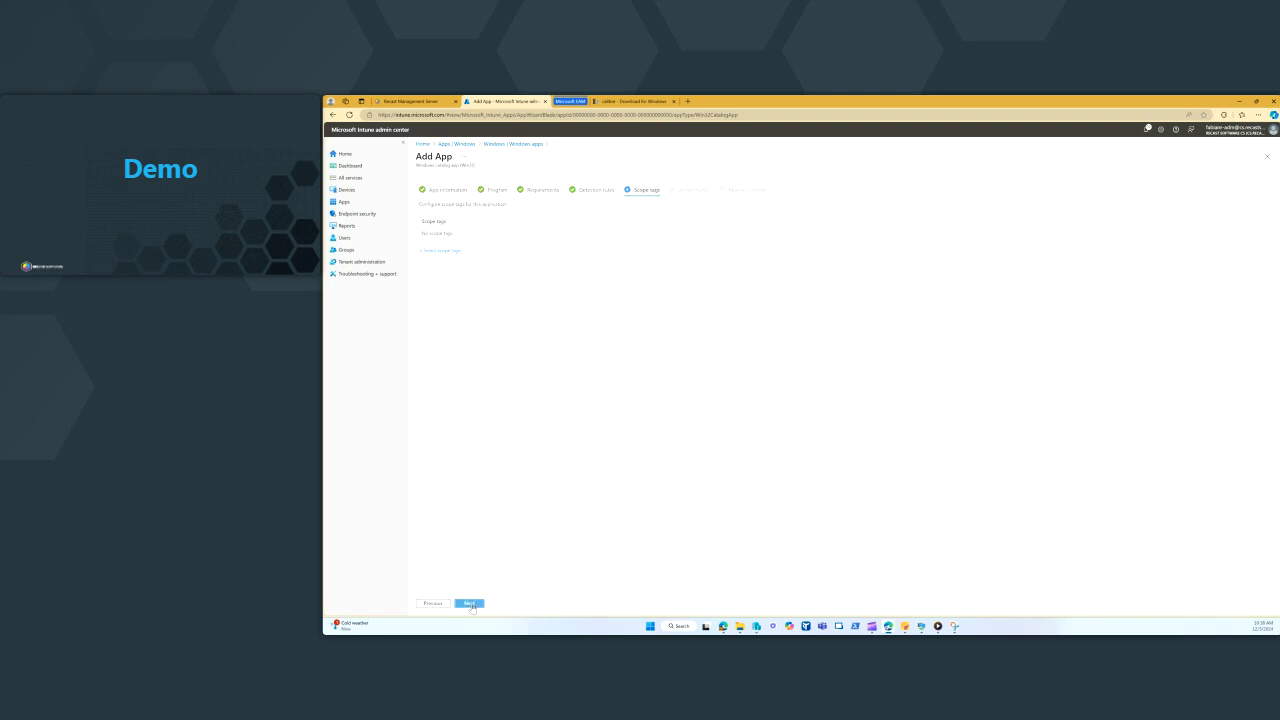
left_click(470, 604)
left_click(472, 604)
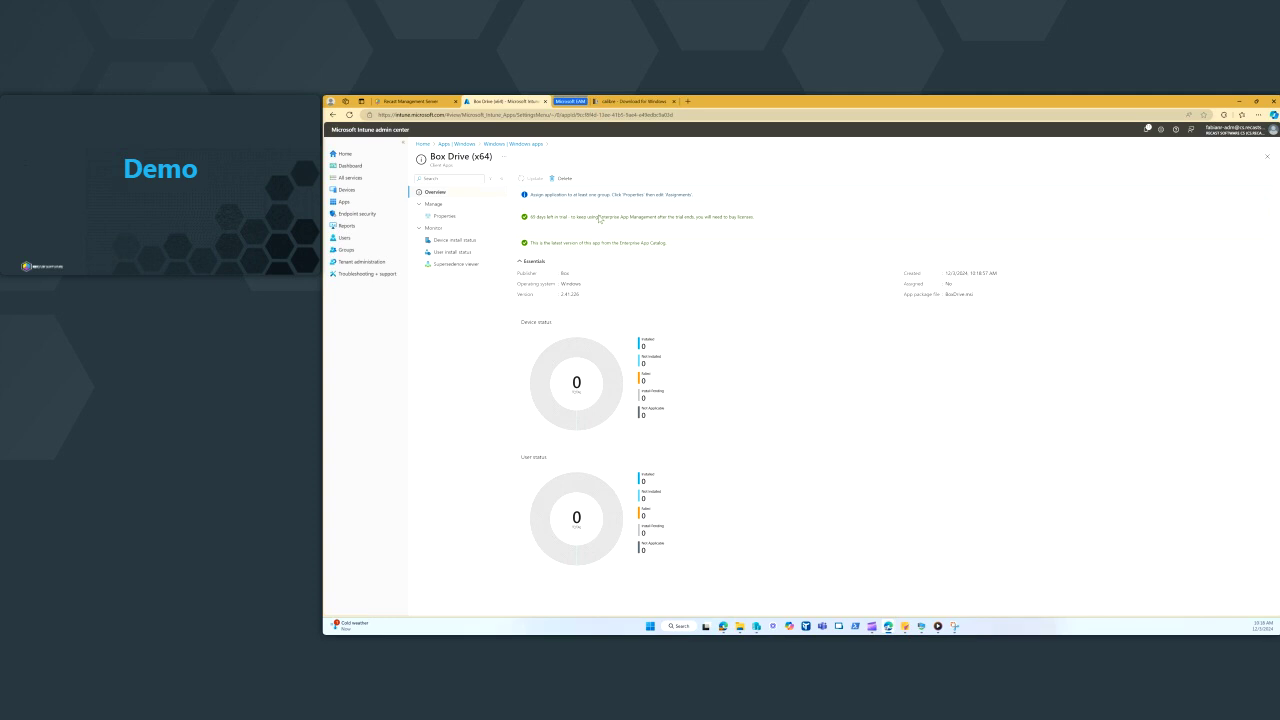
Step: Open the monitoring report of Enterprise App Catalog apps with updates
left_click(357, 204)
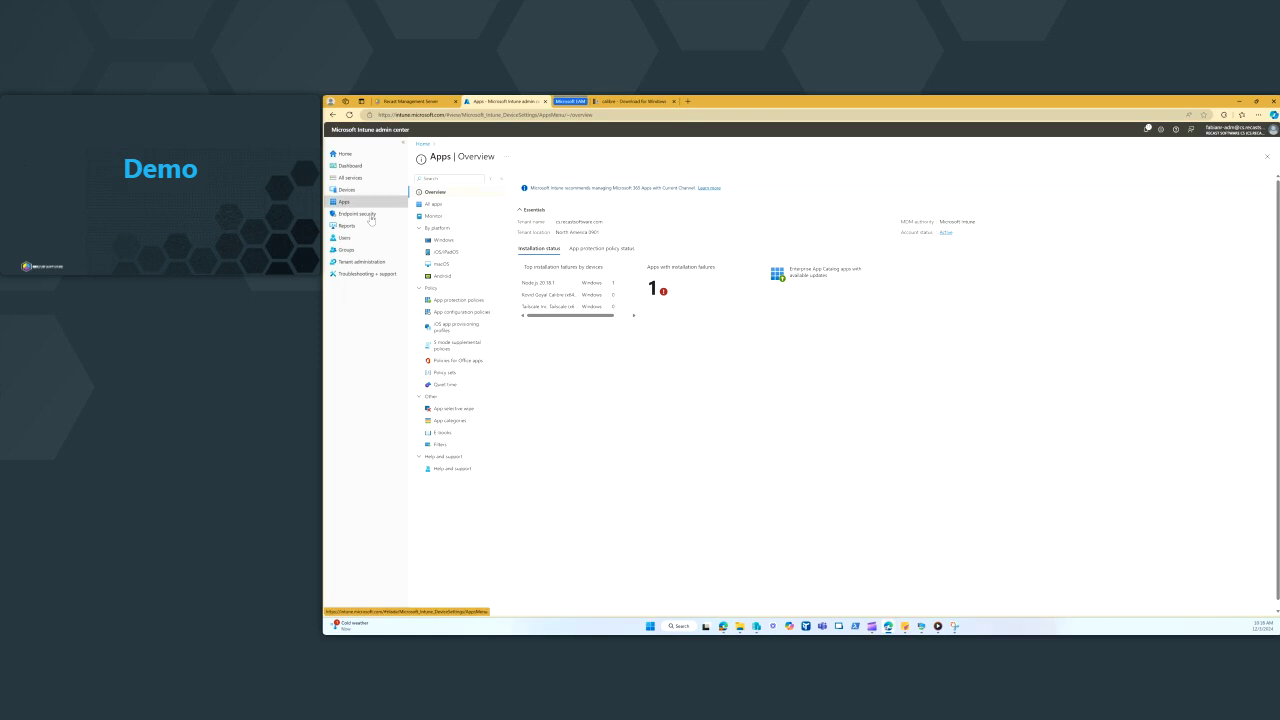
left_click(433, 216)
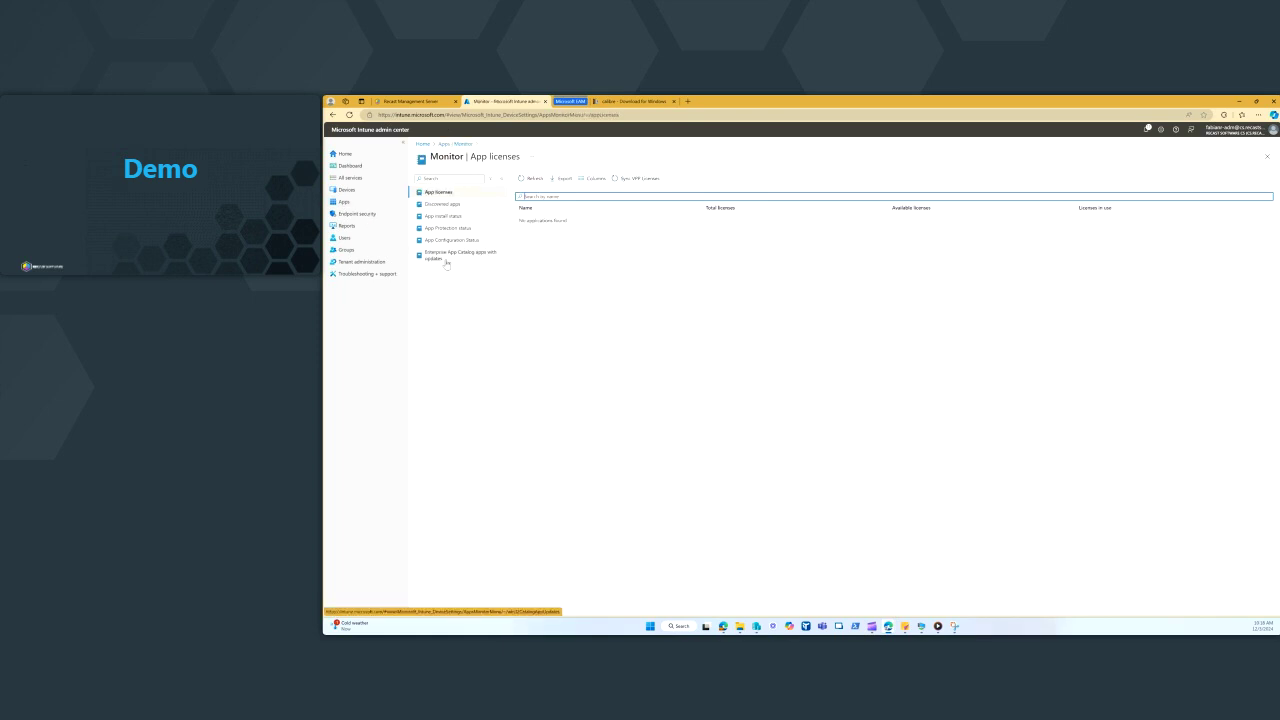
left_click(446, 260)
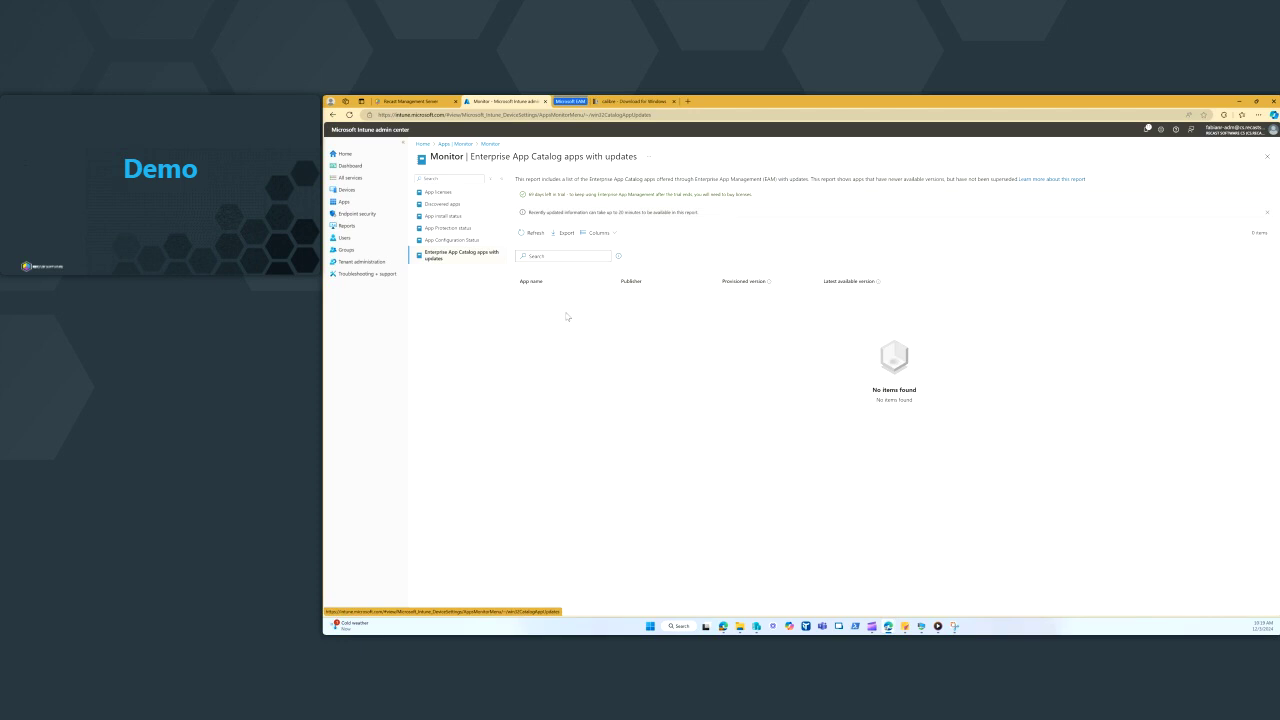
Step: Read the Microsoft Learn article on guided update supersedence, enlarging its updates-report screenshot and continuing to the app update instructions
left_click(576, 103)
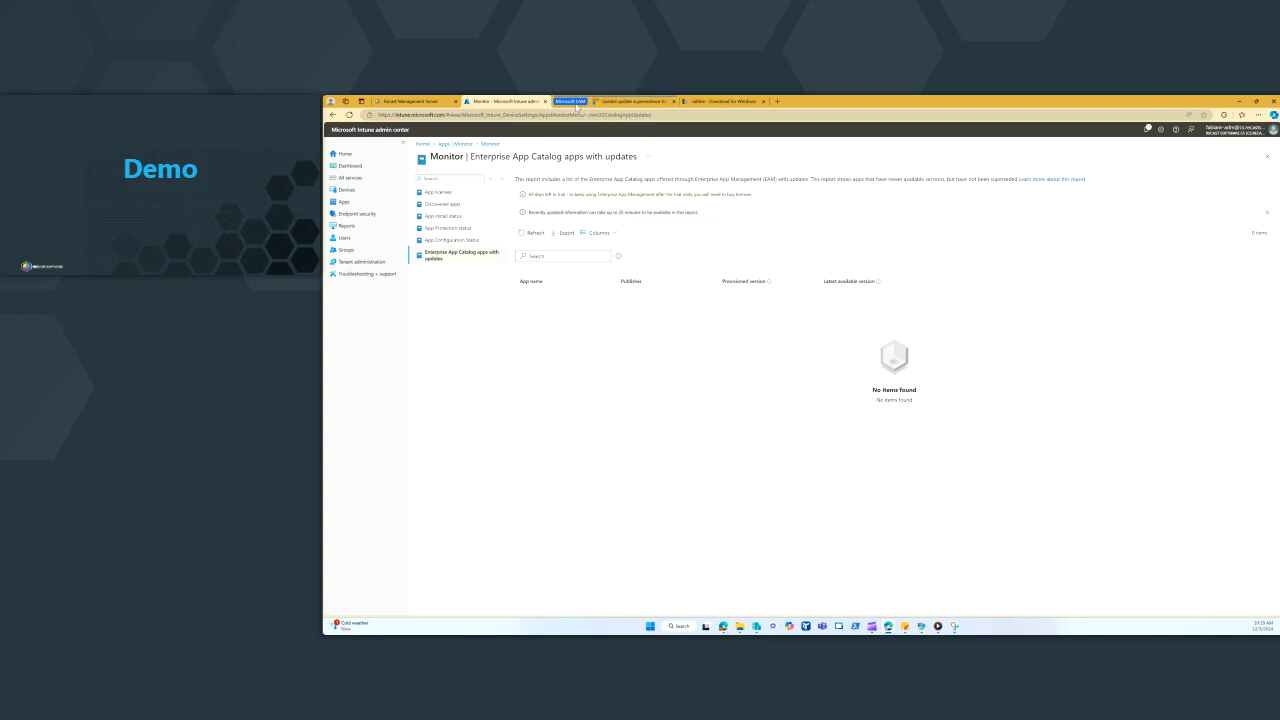
left_click(619, 103)
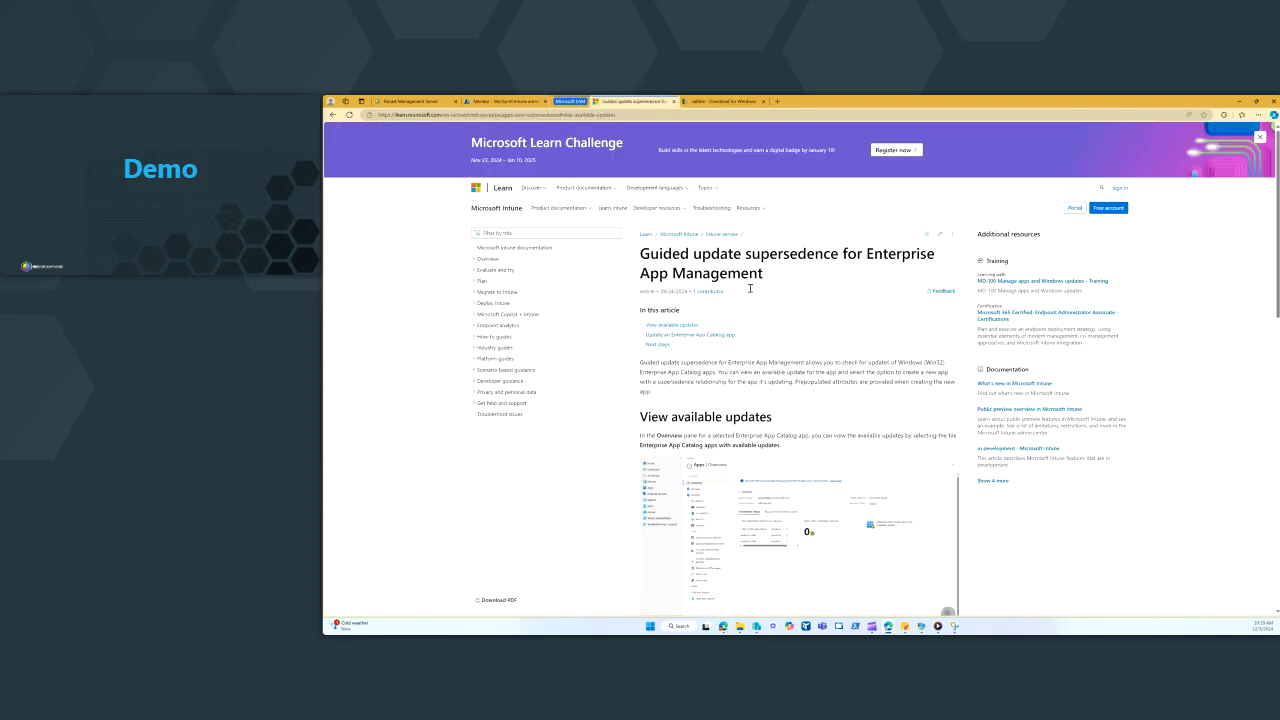
scroll(800, 368, "down", 1)
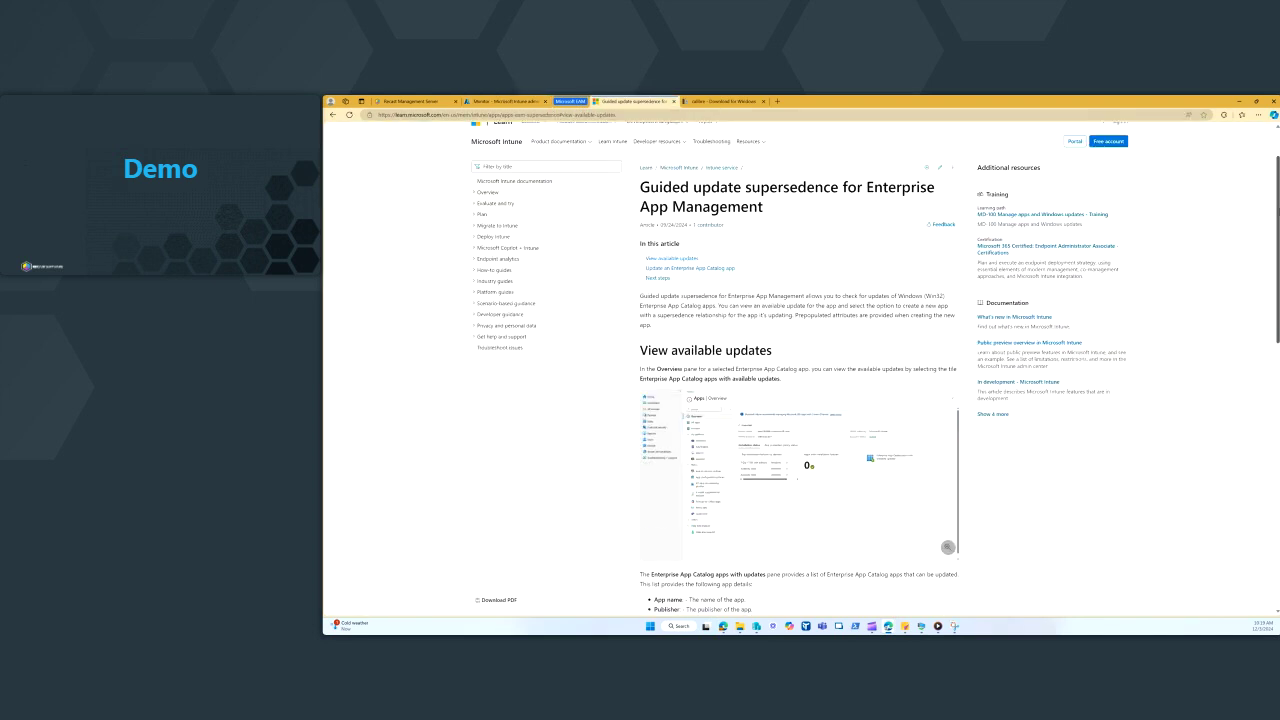
scroll(1192, 378, "down", 5)
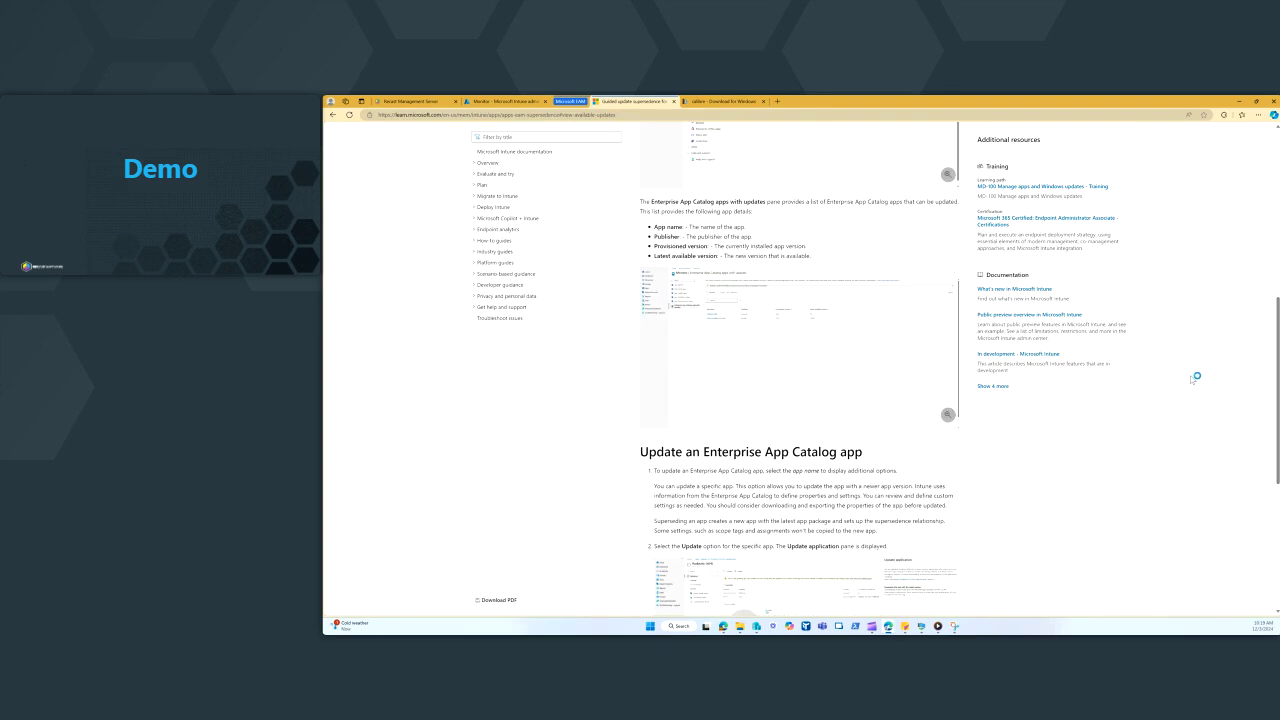
left_click(834, 357)
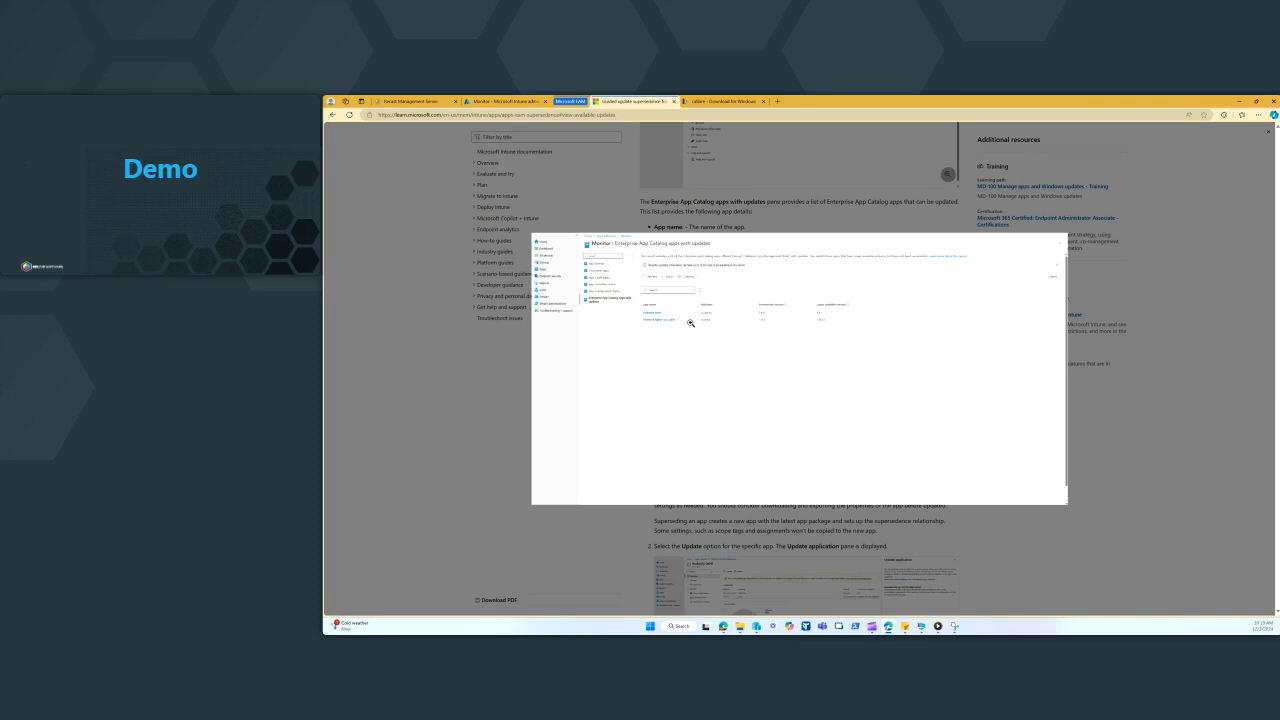
left_click(851, 459)
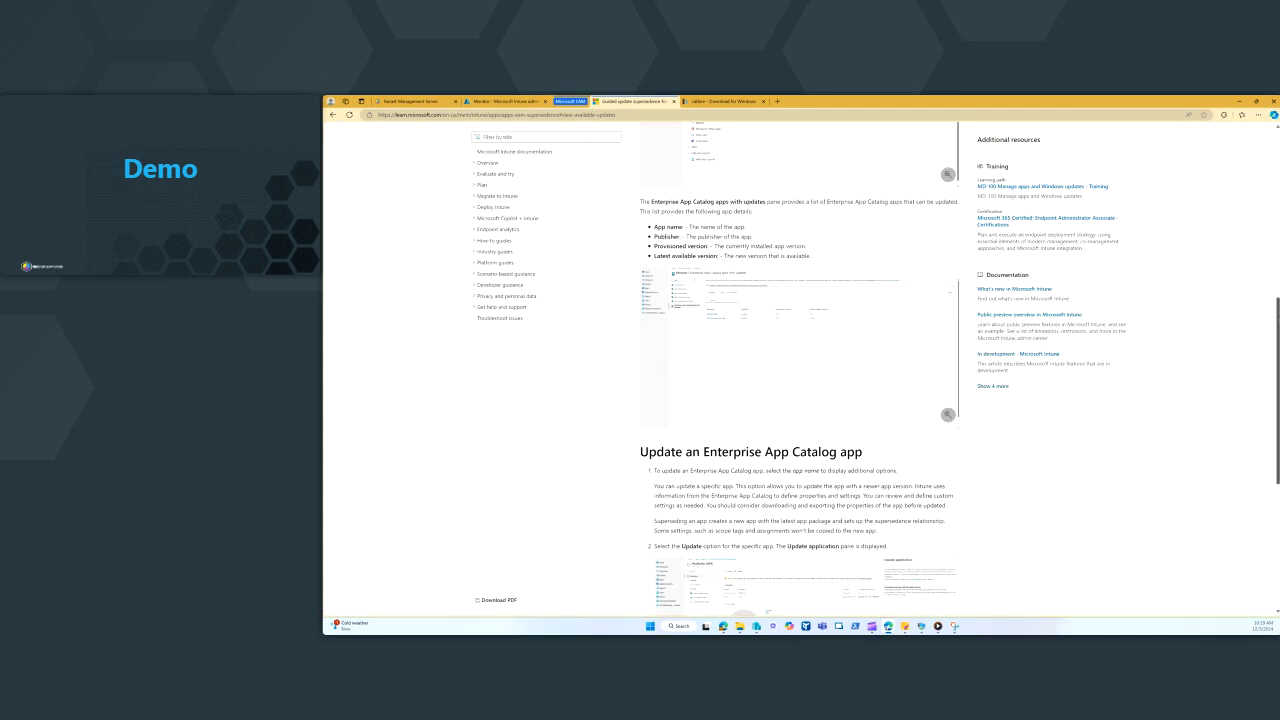
scroll(798, 370, "down", 5)
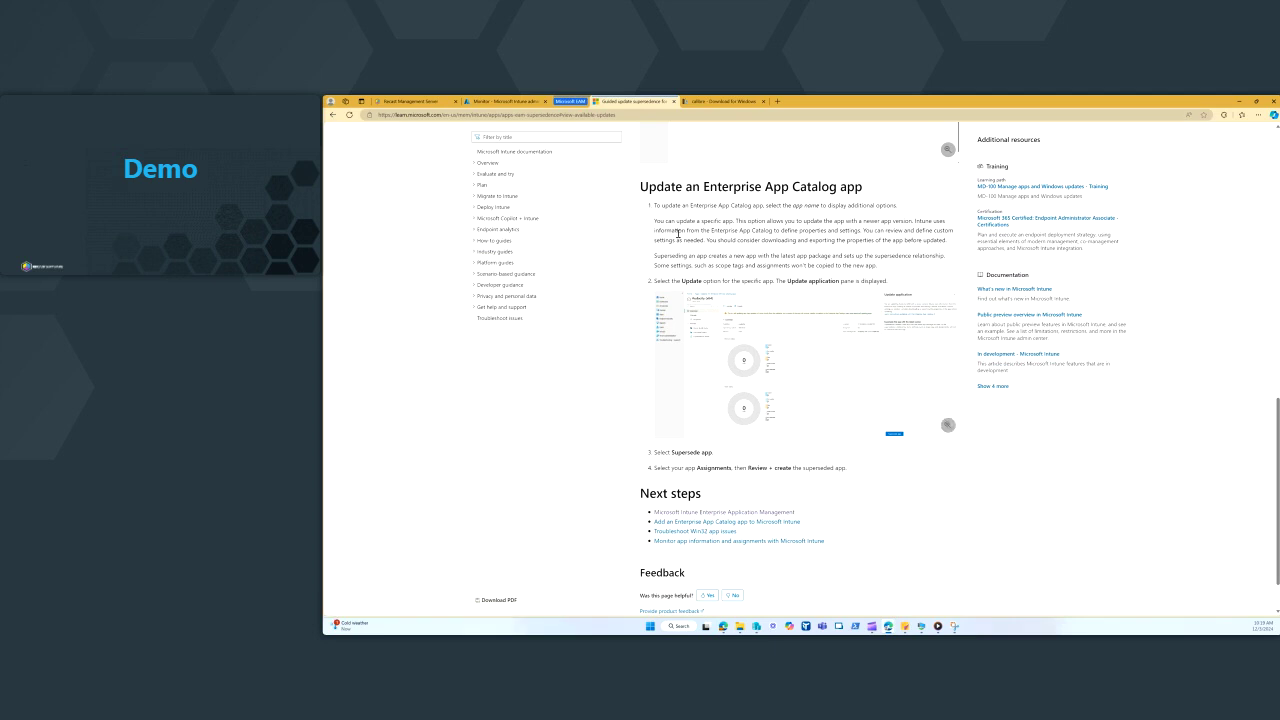
Step: Collapse the Microsoft EAM tab group and return to the Intune updates report
left_click(583, 102)
key("Escape")
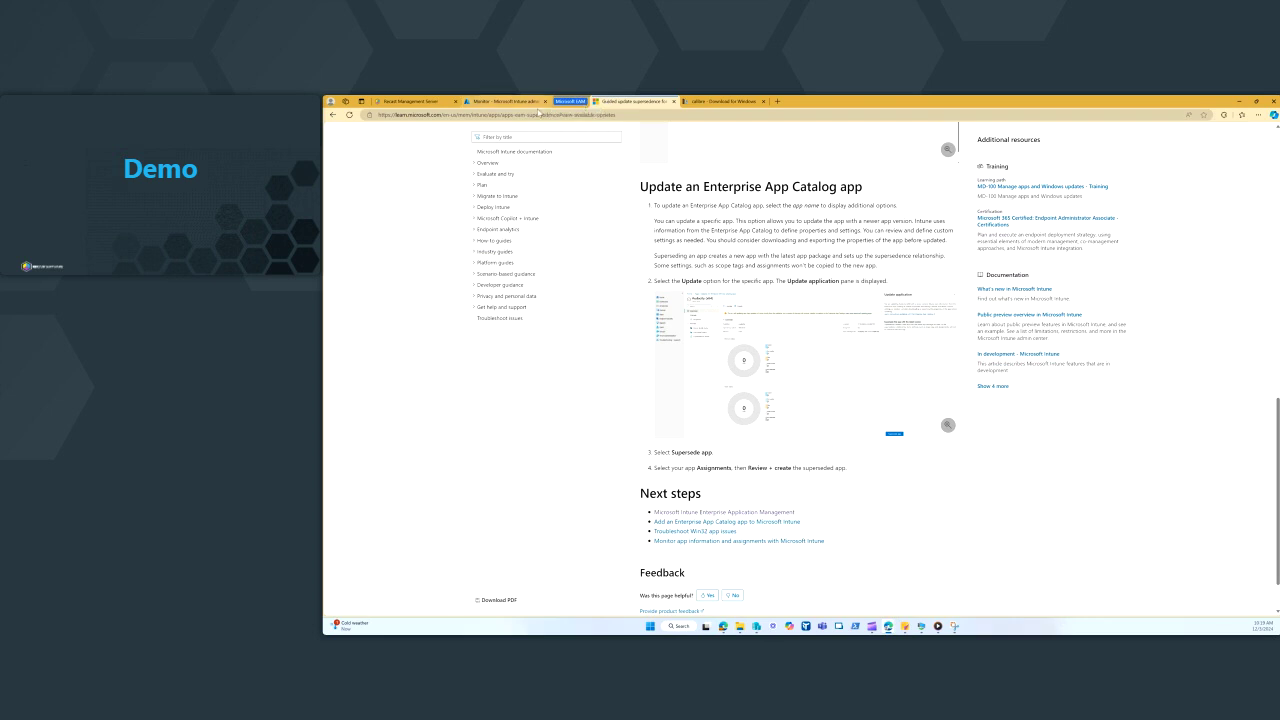
left_click(581, 102)
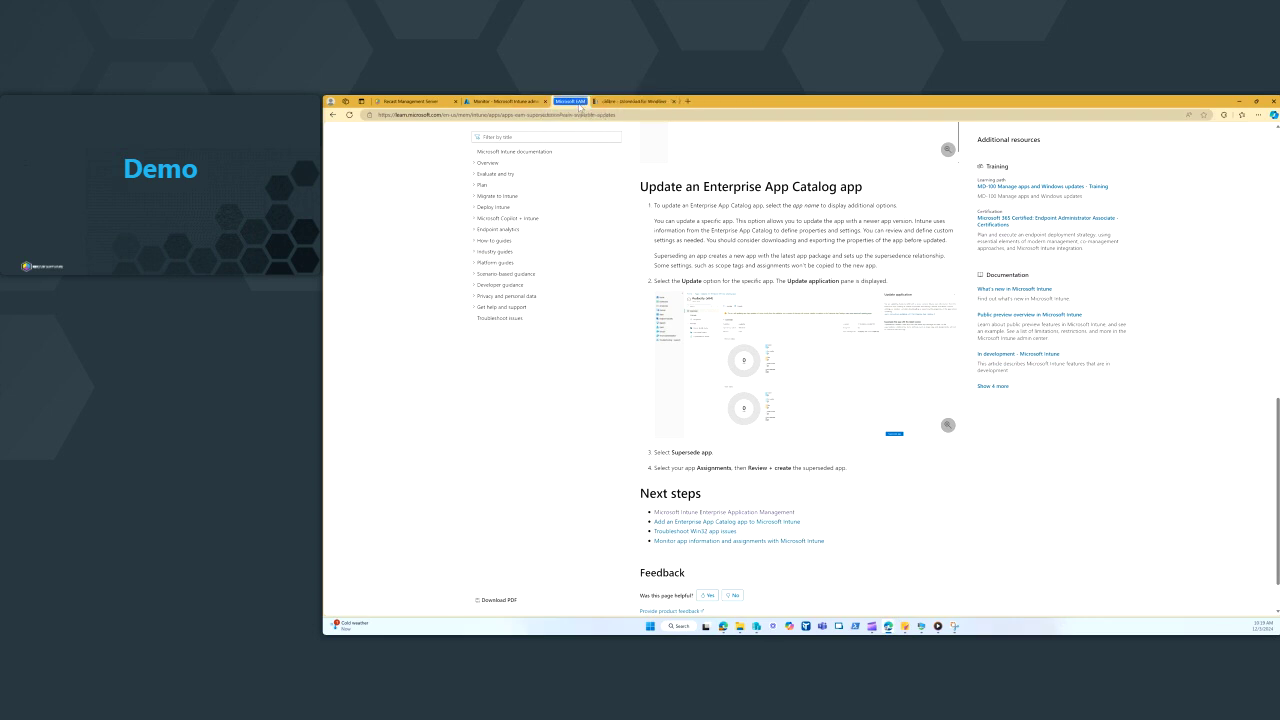
left_click(508, 101)
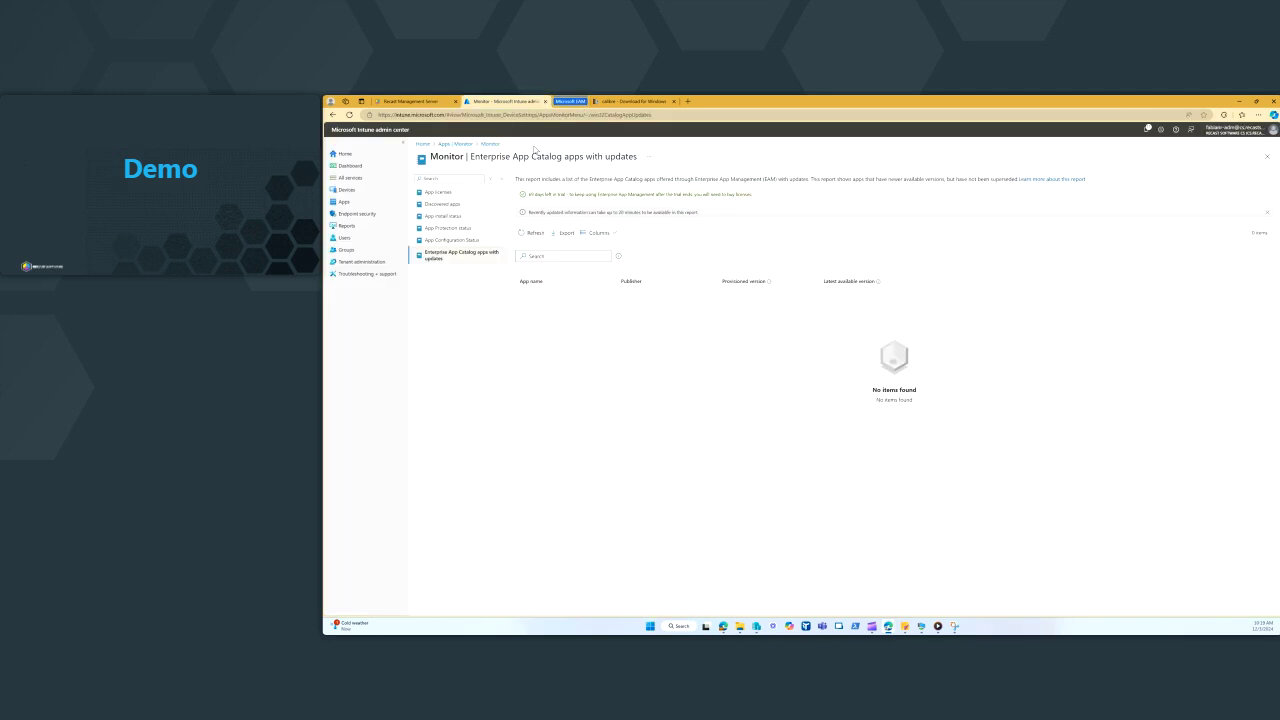
Step: Open Firefox (English US) (x64) from the Windows apps list and examine the self-updating notice on its overview
left_click(366, 203)
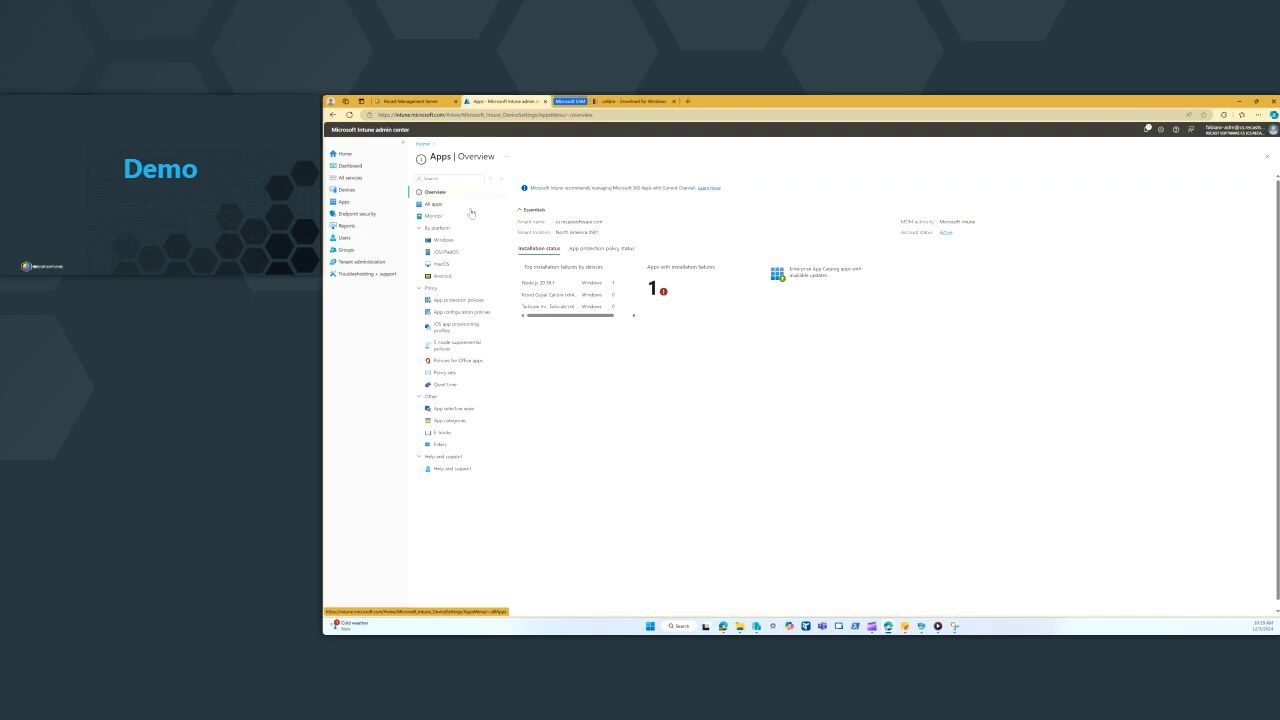
left_click(449, 241)
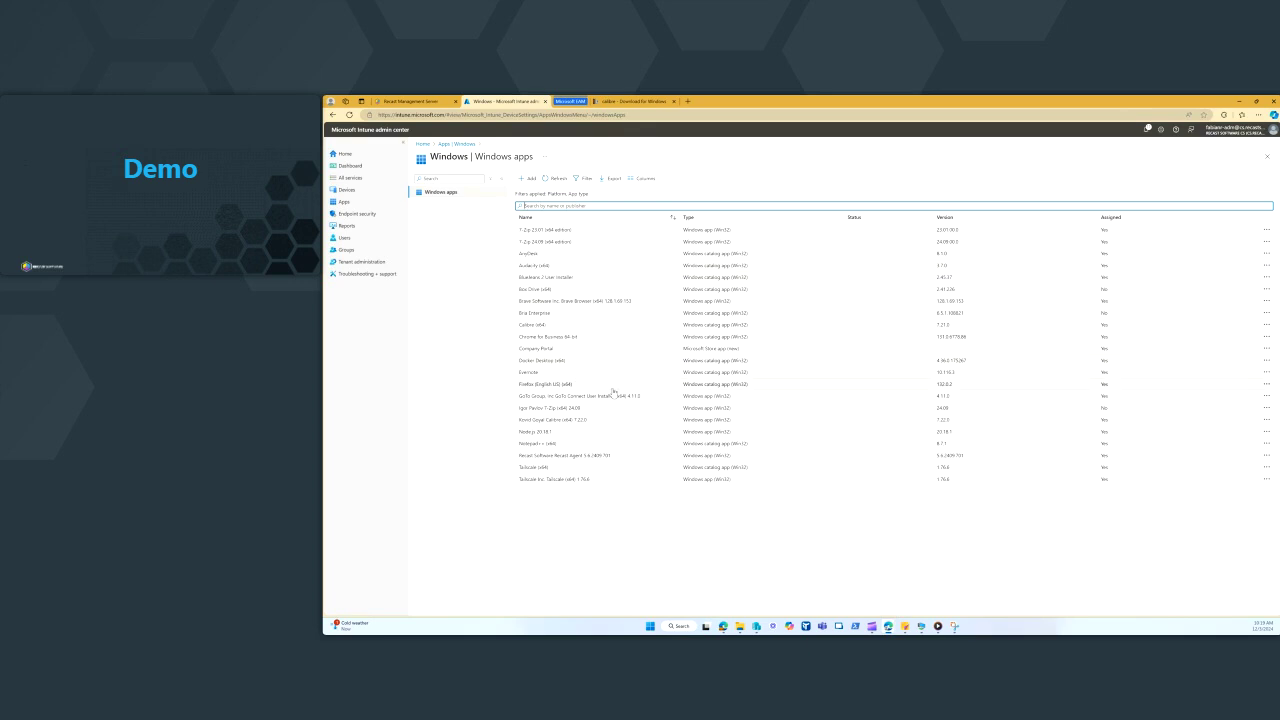
left_click(613, 393)
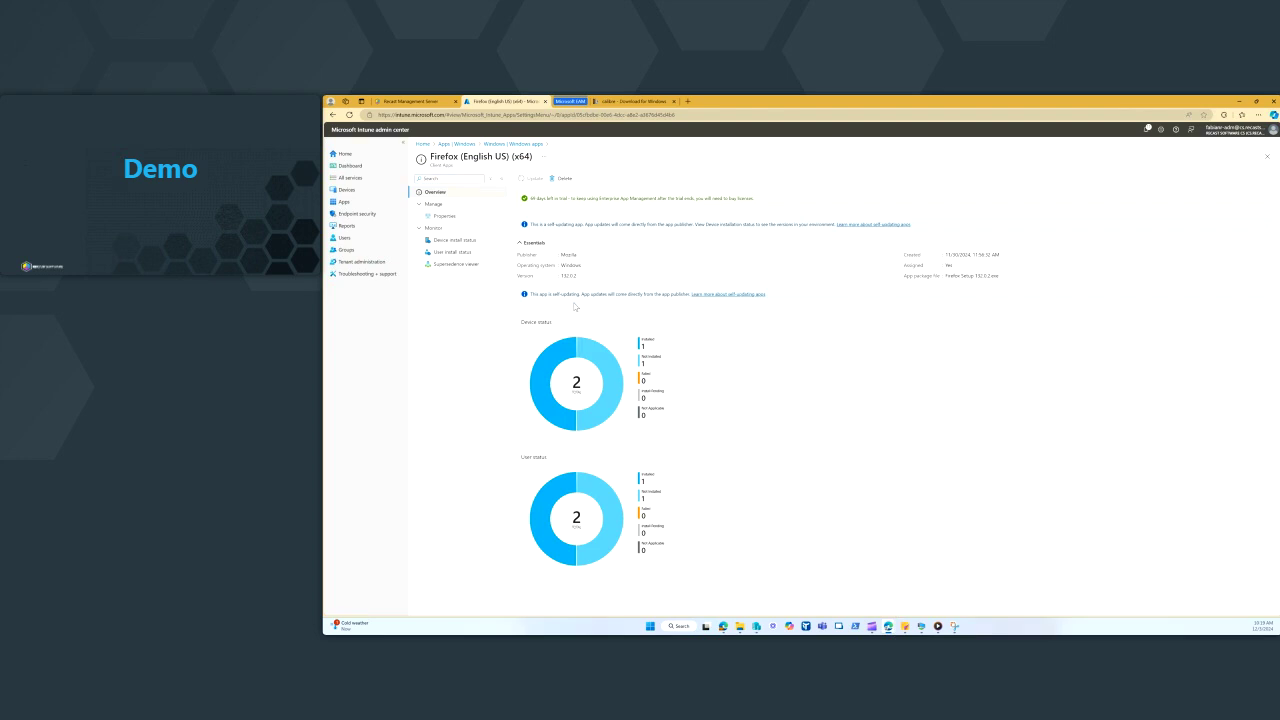
left_click_drag(532, 294, 566, 296)
left_click(566, 296)
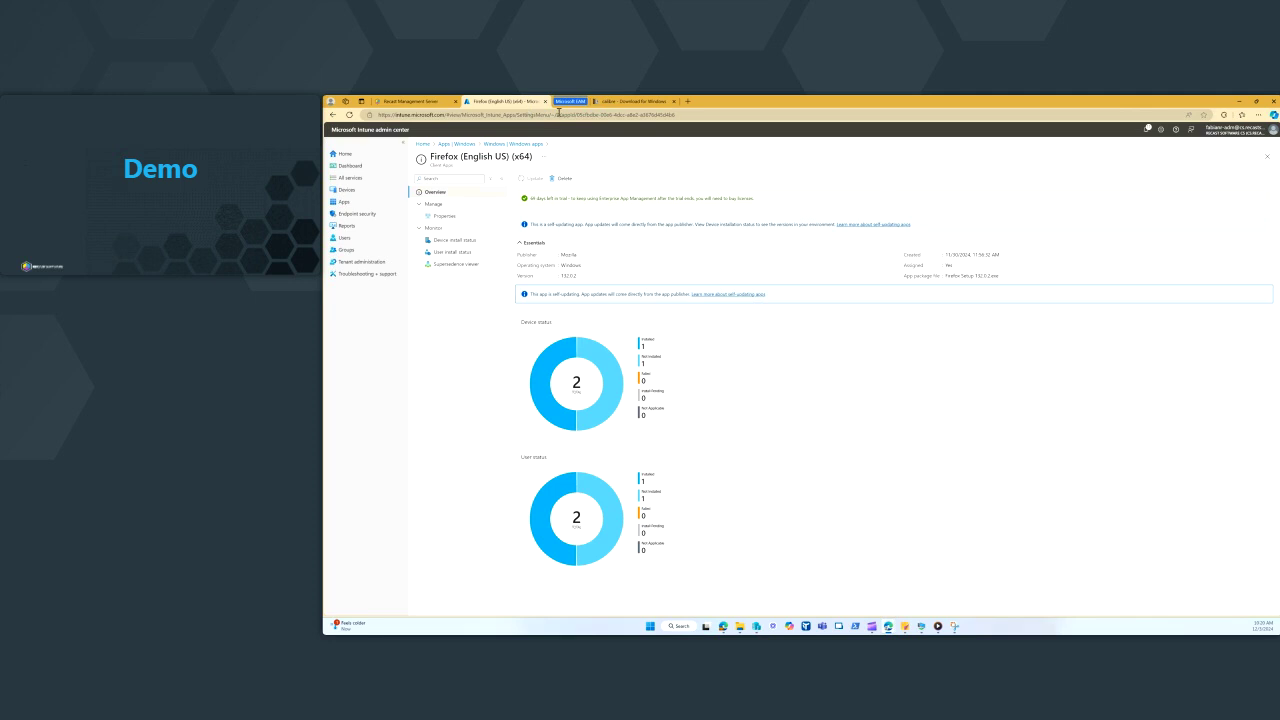
mouse_move(572, 100)
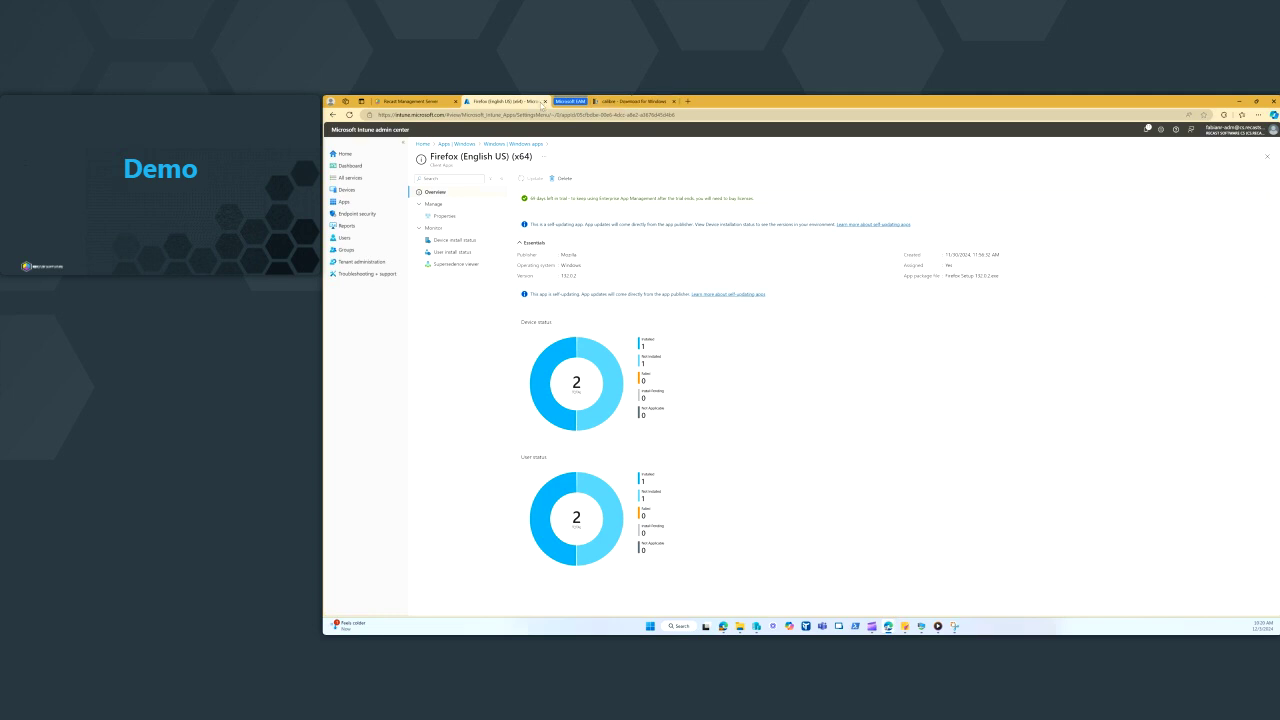
Step: Switch to Media Player and open the RecastAM recording, pausing it at the start
mouse_move(938, 626)
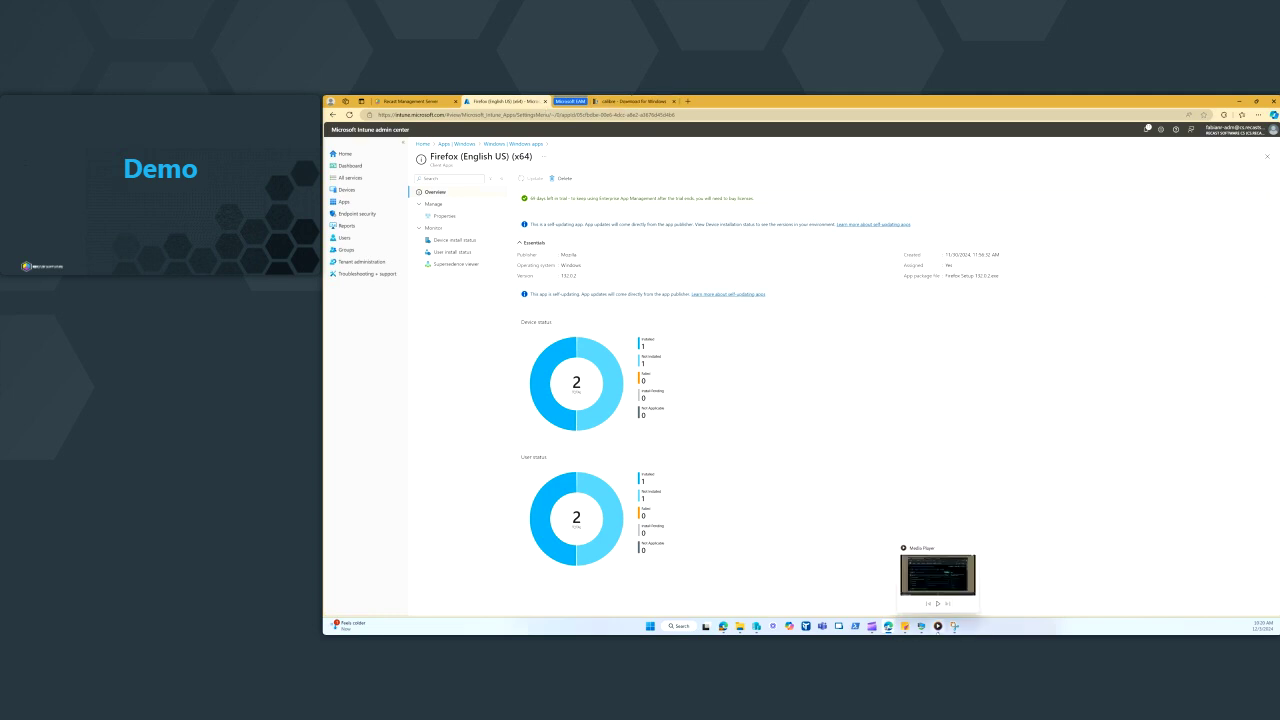
left_click(937, 575)
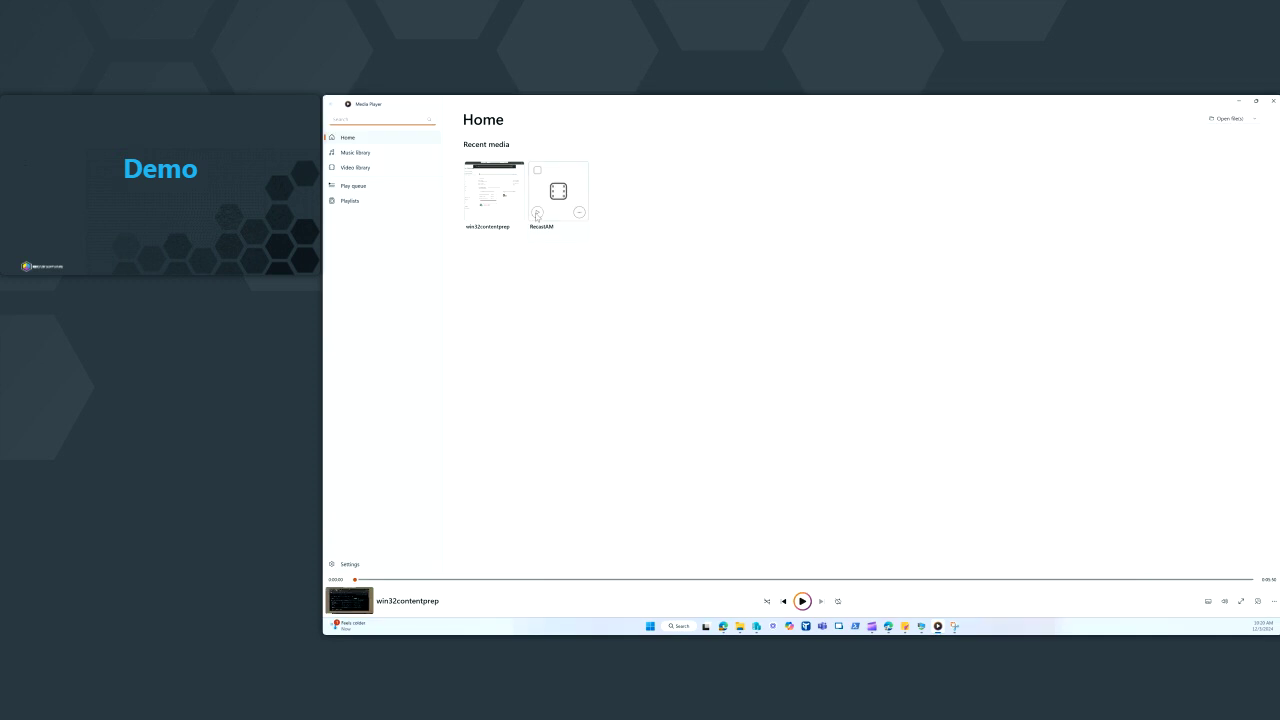
left_click(536, 215)
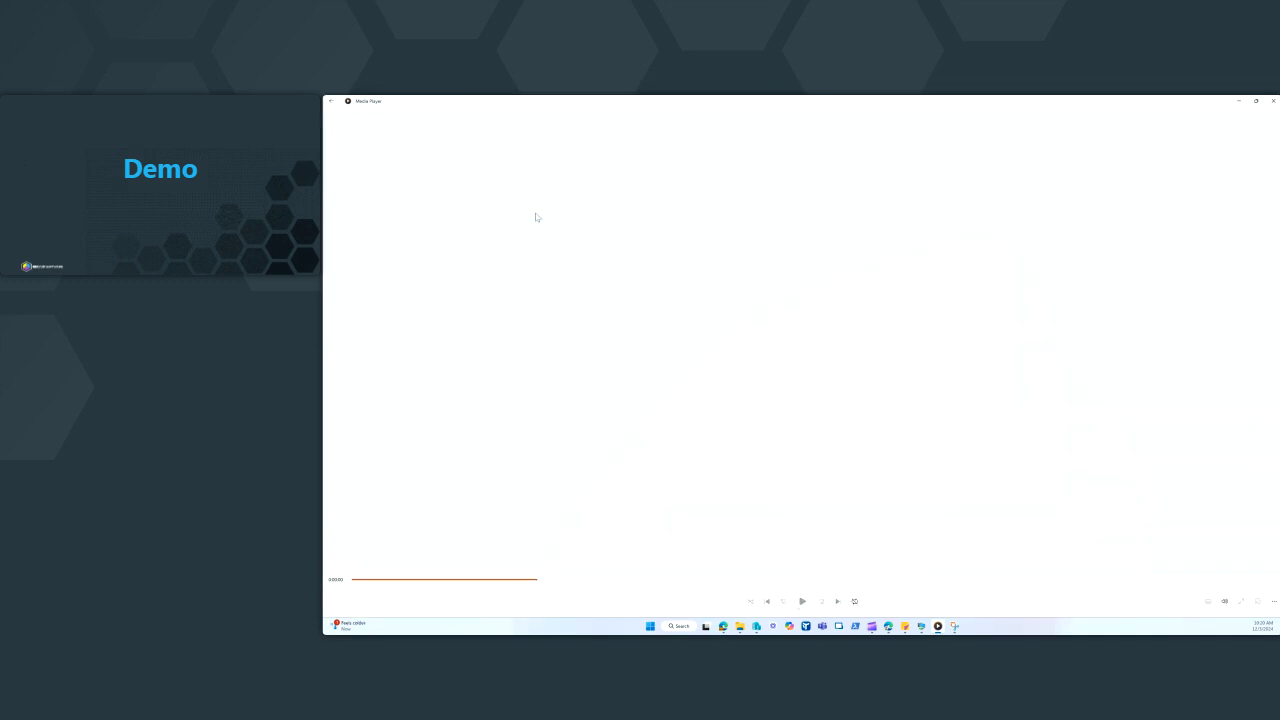
left_click(801, 601)
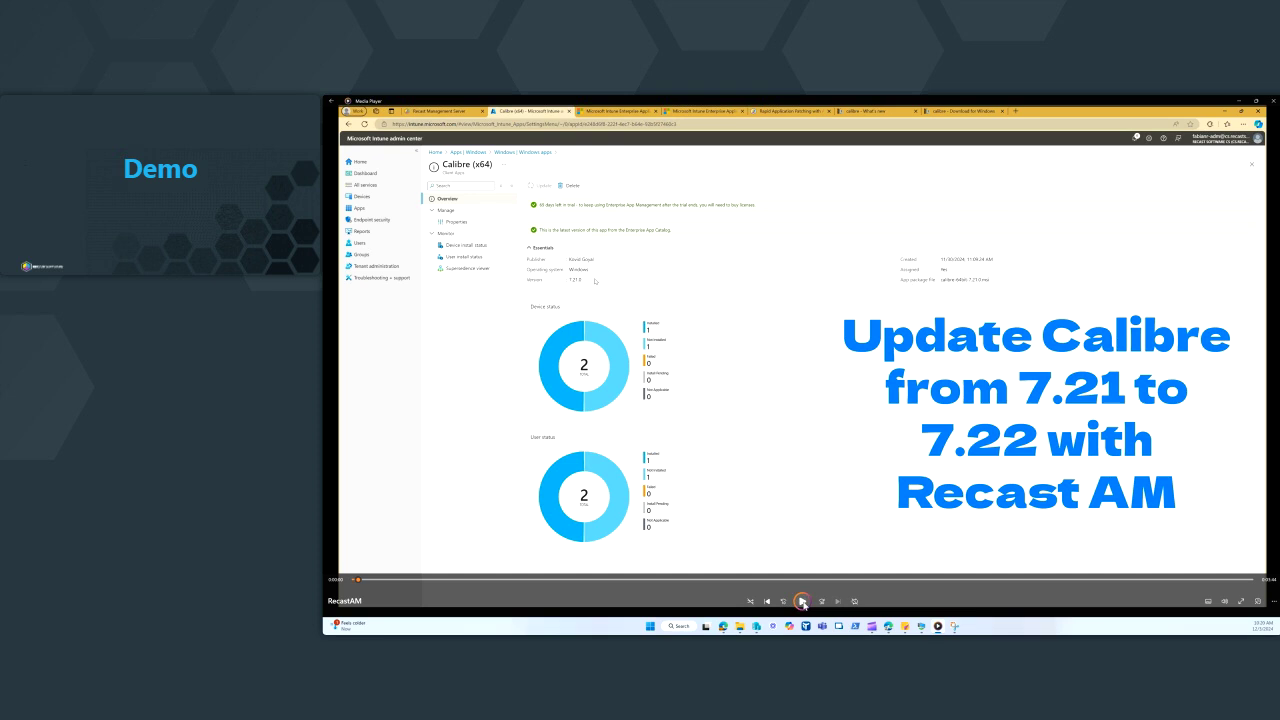